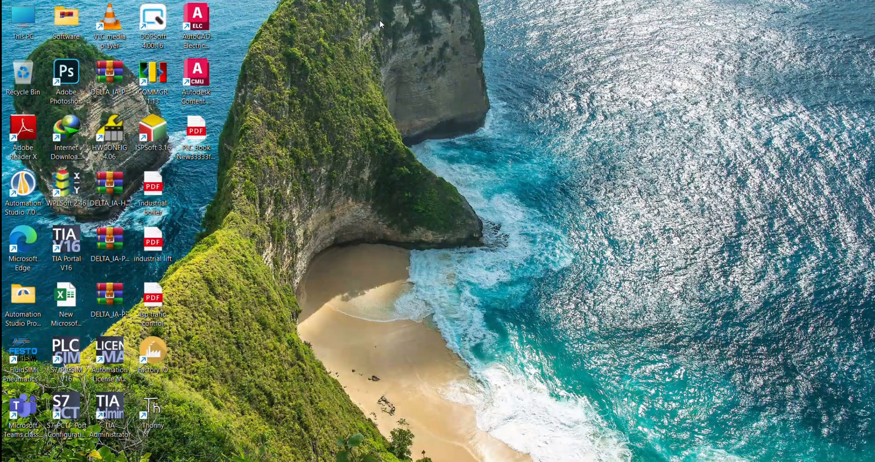
Launch Automation Studio 7.0 Professional and create a new project from the Electro NEMA ANSI B template
click(34, 189)
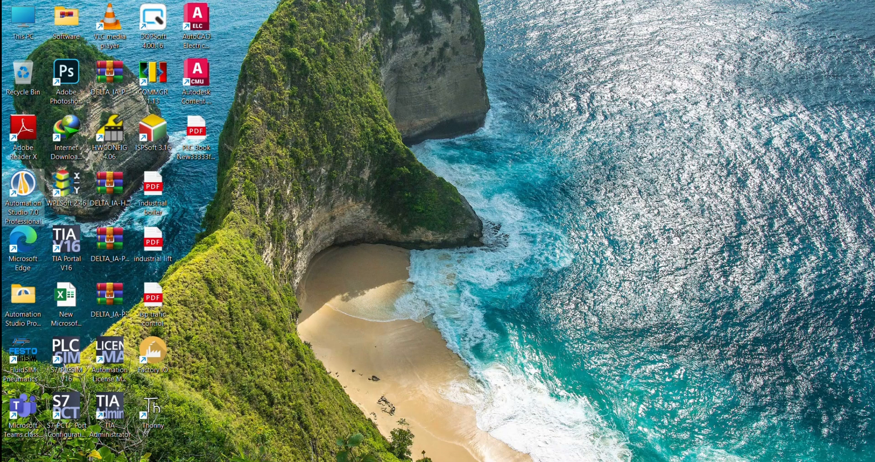
double_click(34, 189)
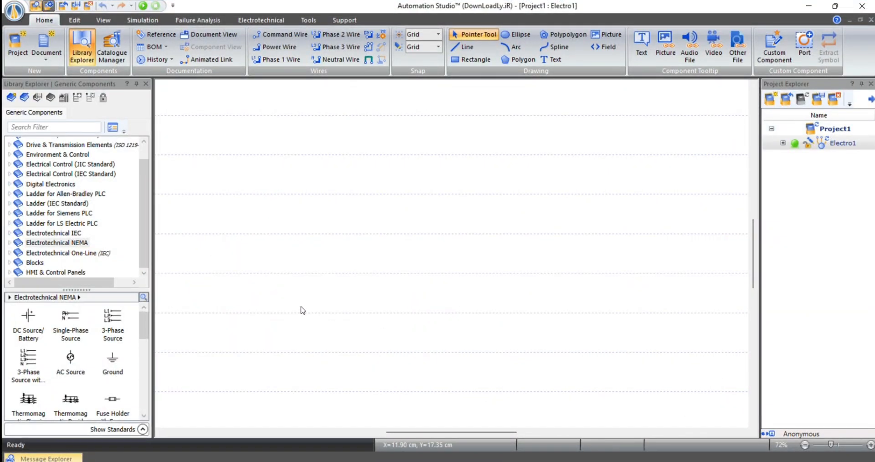
click(17, 48)
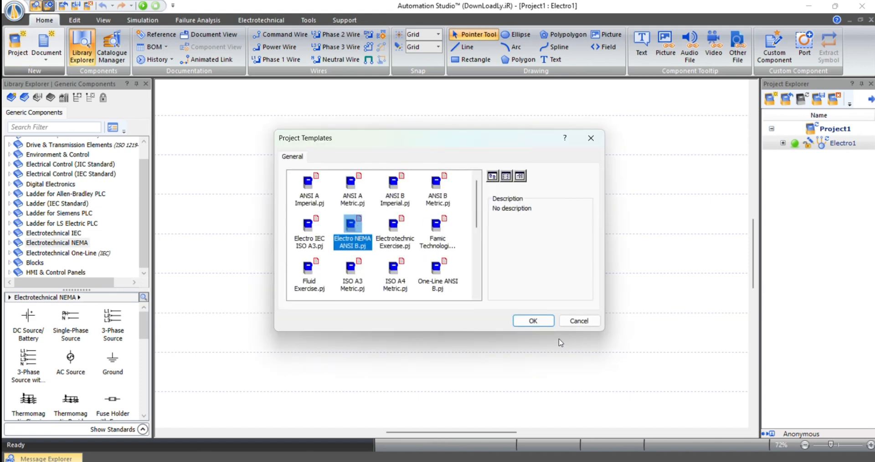
click(533, 321)
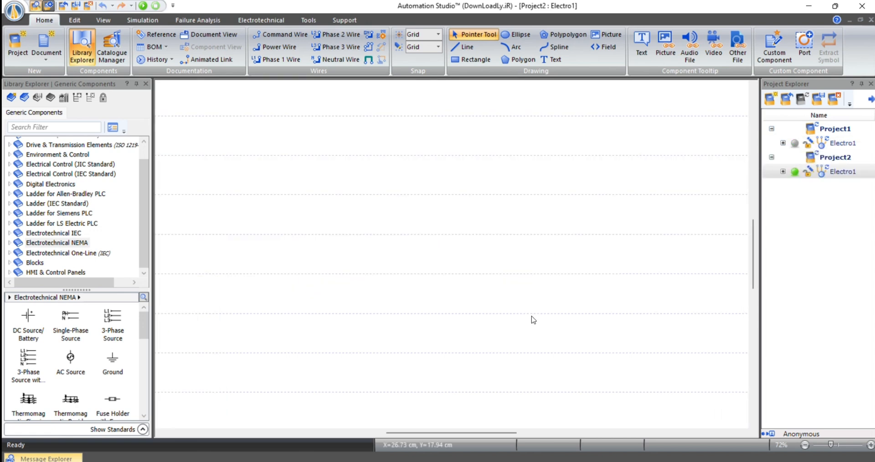
Place a Single-Phase Source from the Electrotechnical NEMA library near the sheet's upper-left corner
drag(72, 321, 220, 132)
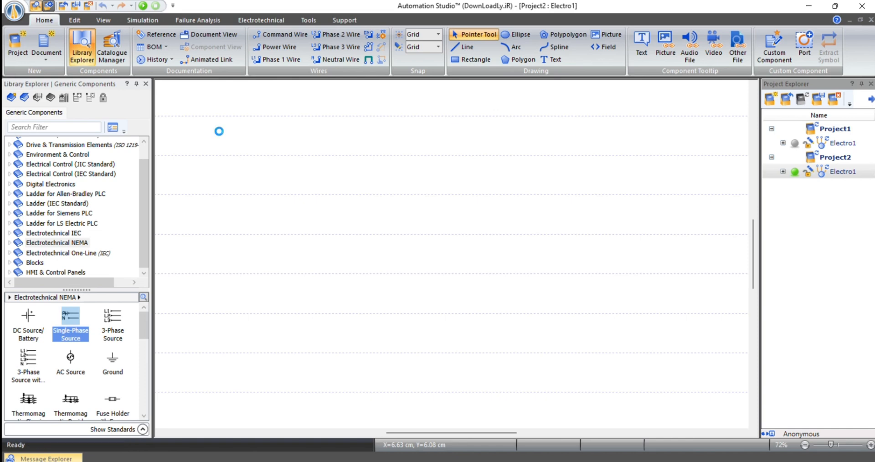
click(870, 445)
click(871, 445)
click(870, 445)
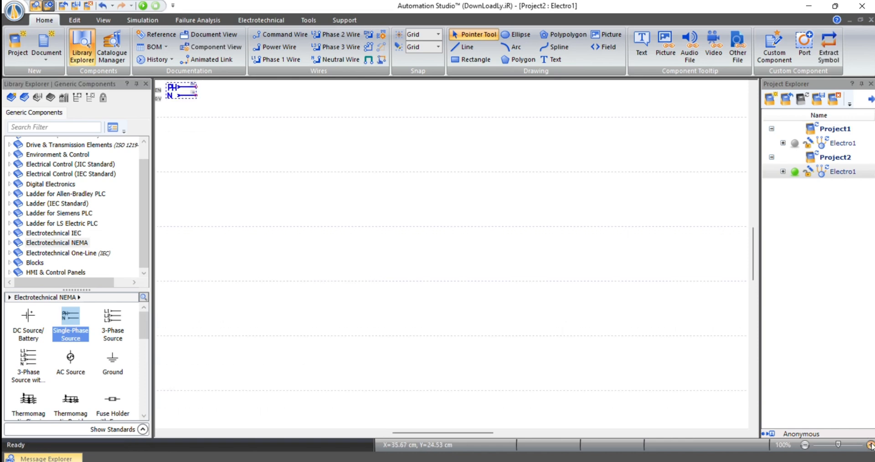
click(870, 445)
click(871, 444)
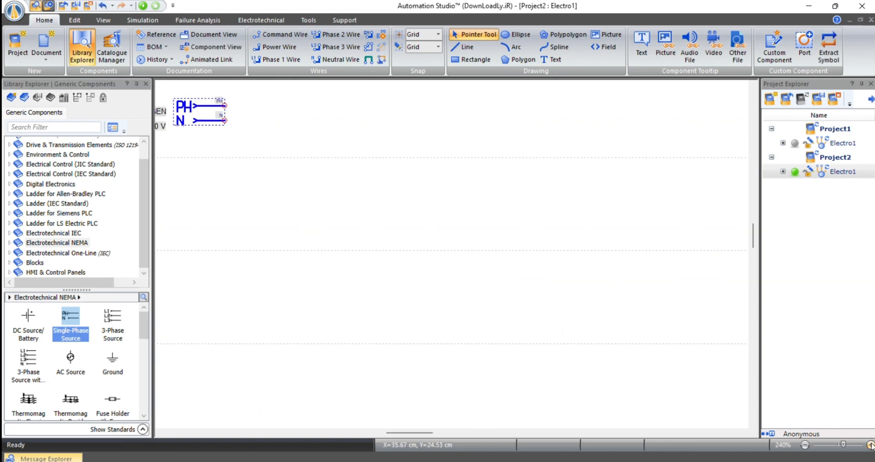
click(805, 445)
drag(287, 159, 235, 145)
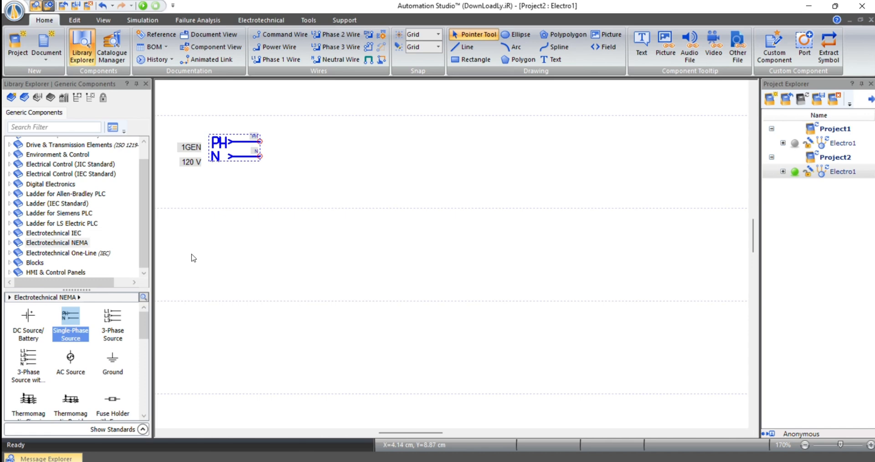
Place a two-pole circuit breaker from the Electrotechnical NEMA control protections directly on the source's PH and N outputs
scroll(145, 241, up, 1)
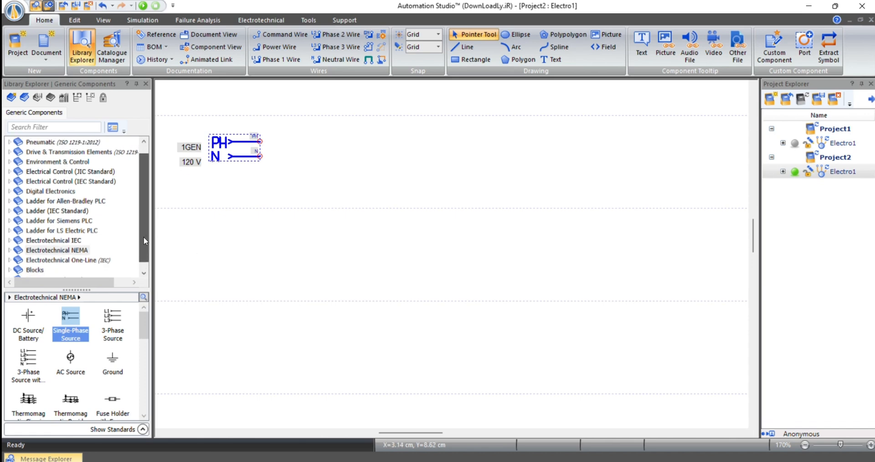
scroll(145, 241, down, 1)
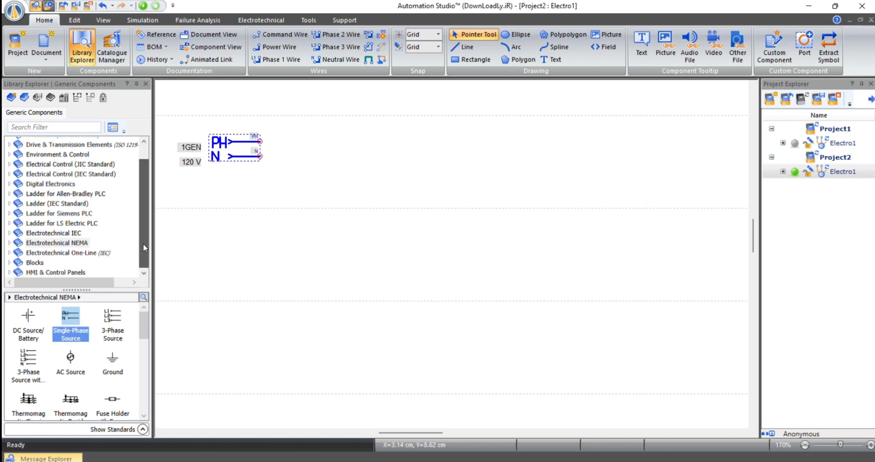
double_click(15, 243)
click(138, 195)
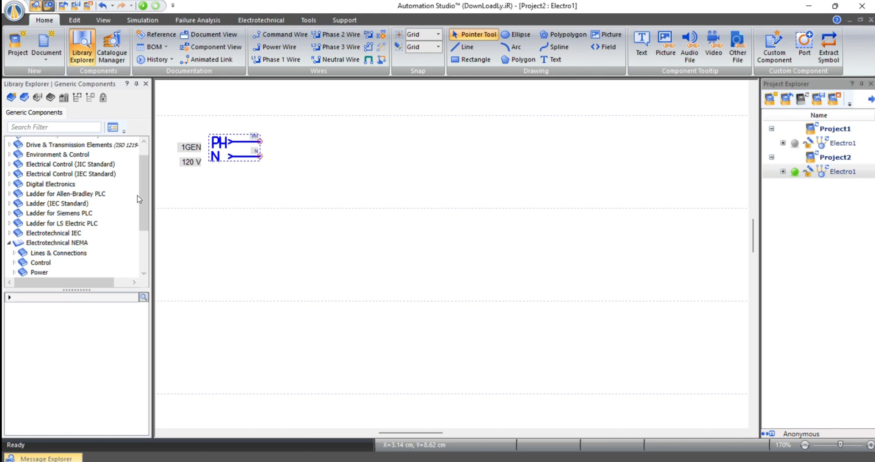
scroll(140, 204, down, 5)
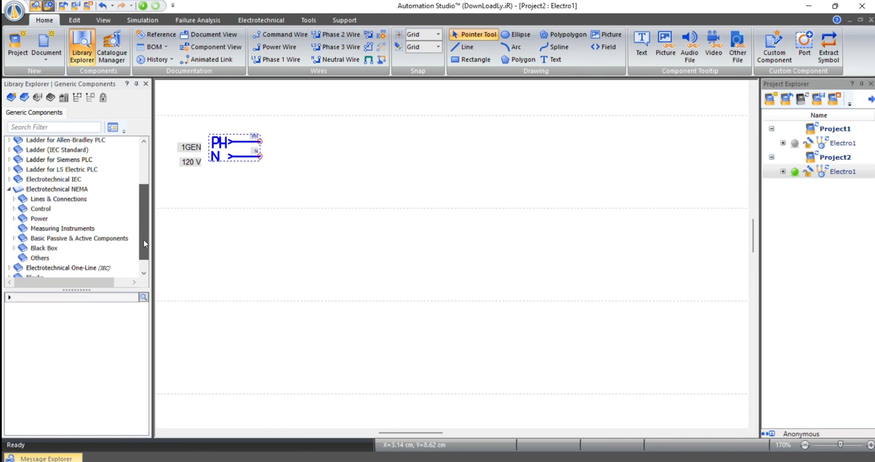
click(14, 208)
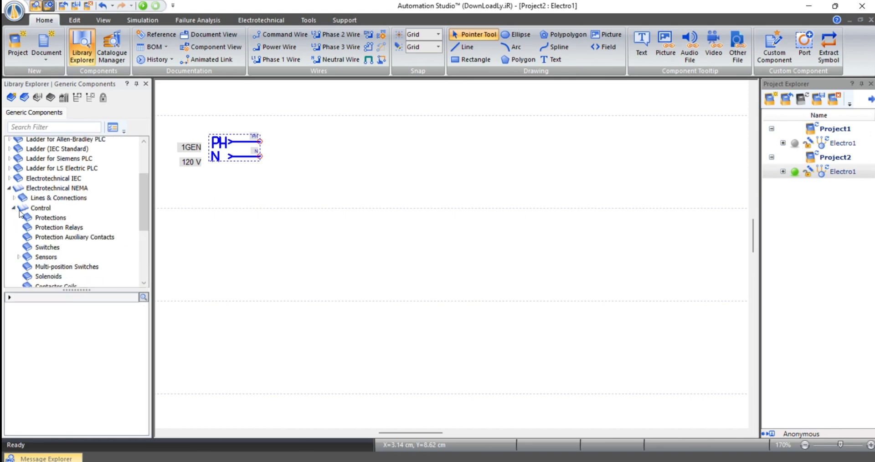
click(45, 219)
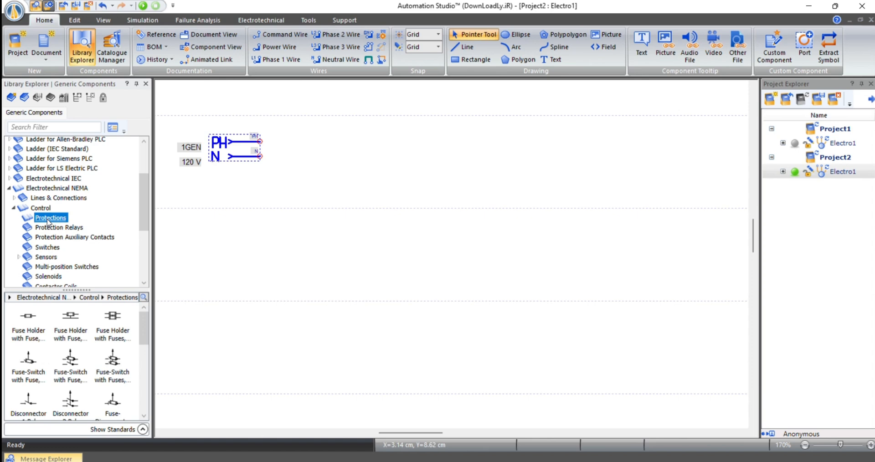
click(144, 332)
drag(145, 339, 131, 388)
drag(27, 388, 283, 125)
click(245, 257)
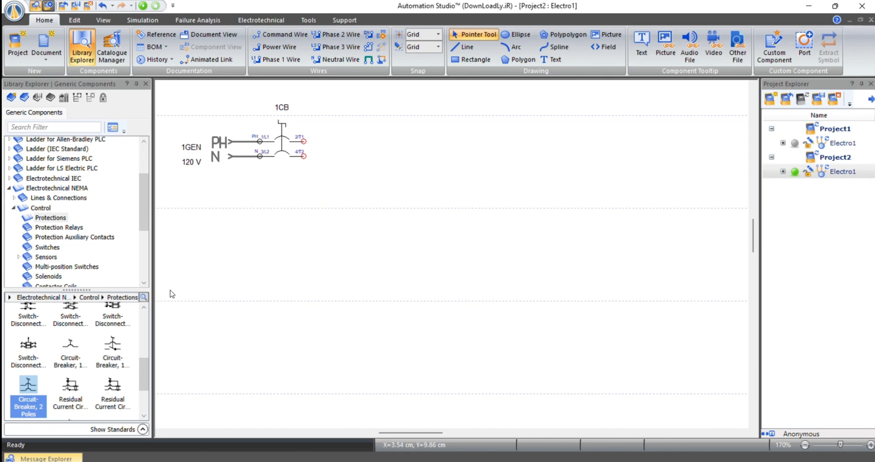
Place one make-contact and one break-contact push-button switch with automatic return below the circuit breaker
click(48, 247)
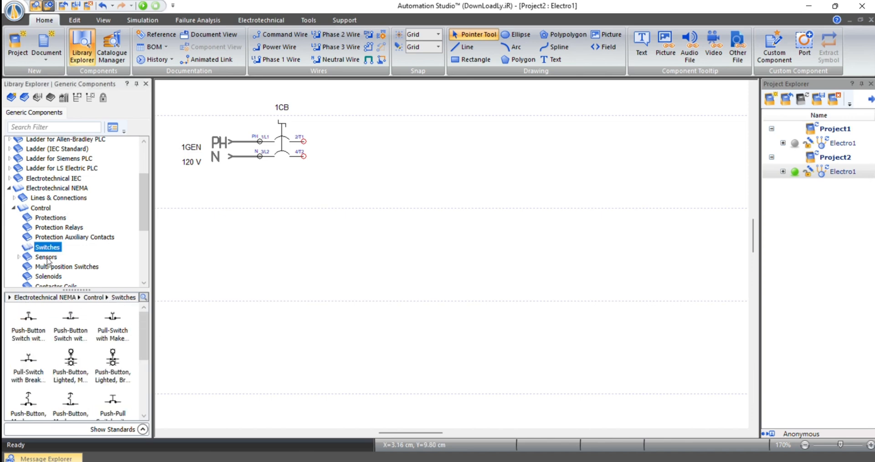
drag(30, 325, 319, 227)
drag(71, 319, 372, 192)
click(320, 277)
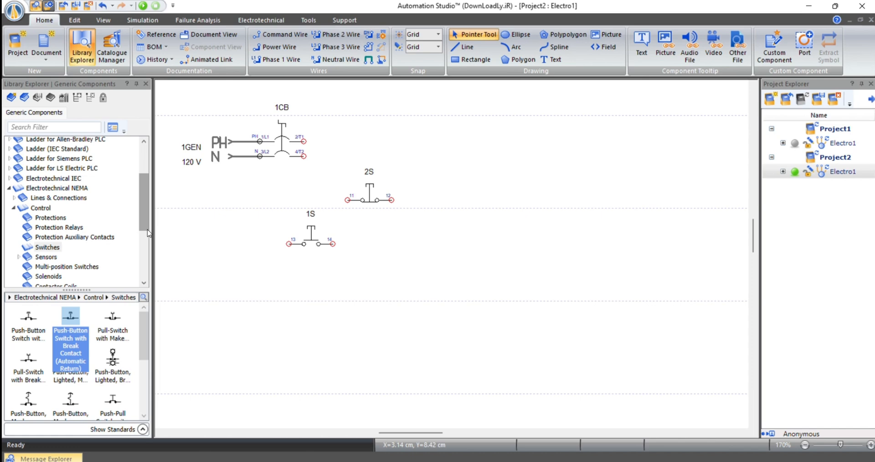
Place a standard Relay Coil from the NEMA control library to the right of the push-button switches
scroll(143, 219, down, 2)
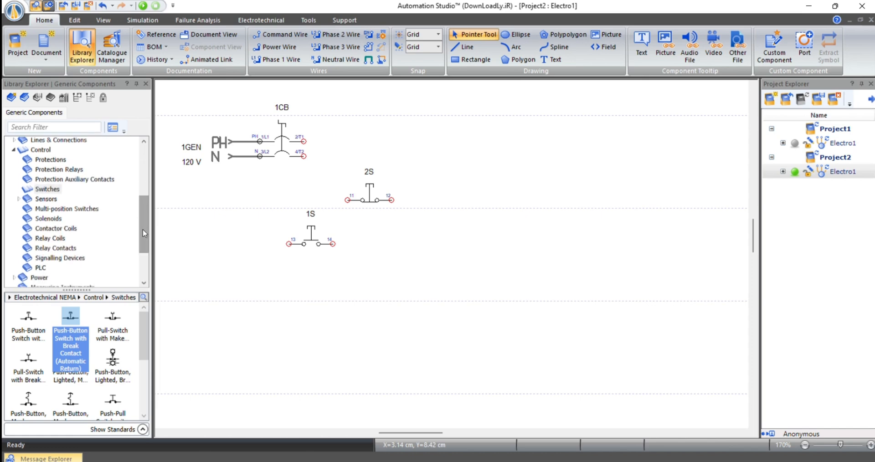
click(50, 238)
drag(28, 316, 538, 171)
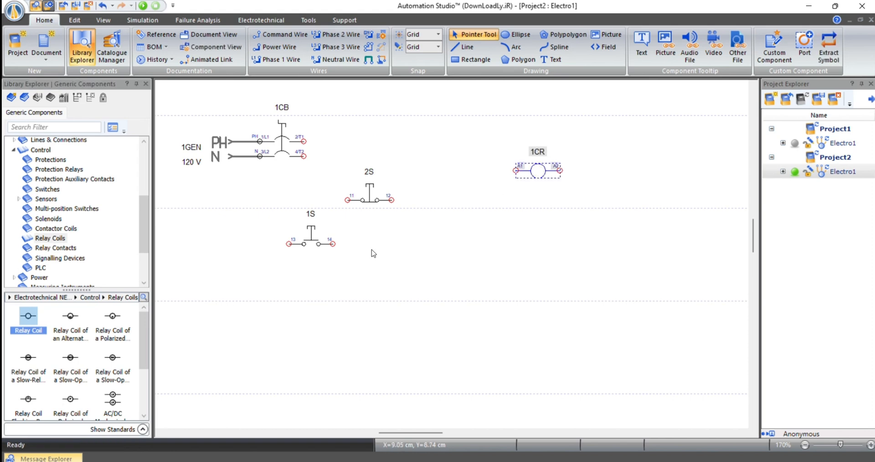
Align and wire break push-button 2S, make push-button 1S and relay coil 1CR in series from the breaker's phase output
drag(312, 248, 431, 146)
drag(370, 200, 359, 147)
click(343, 160)
drag(301, 140, 333, 141)
drag(404, 141, 376, 141)
drag(545, 173, 551, 141)
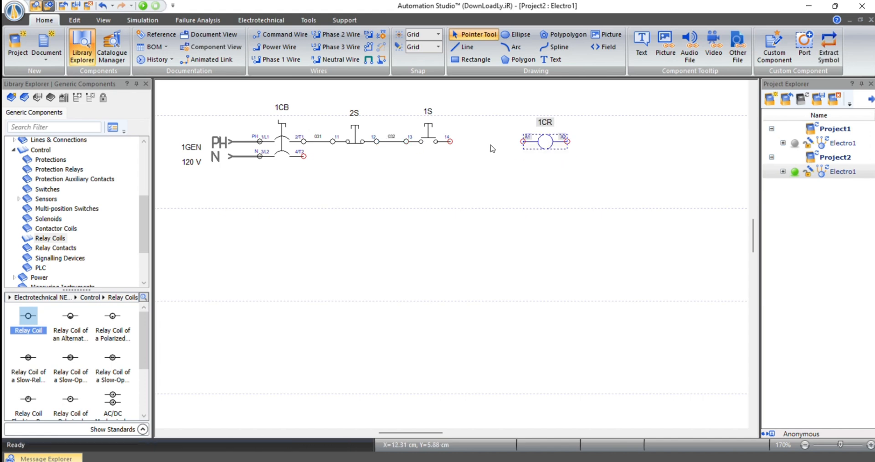
drag(450, 141, 562, 142)
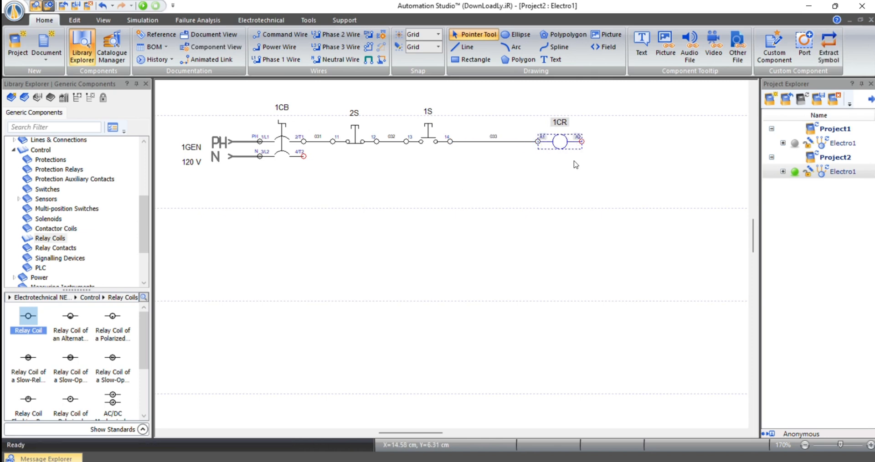
Add a single-throw NO Contact to relay coil 1CR in its builder settings and apply it
double_click(556, 141)
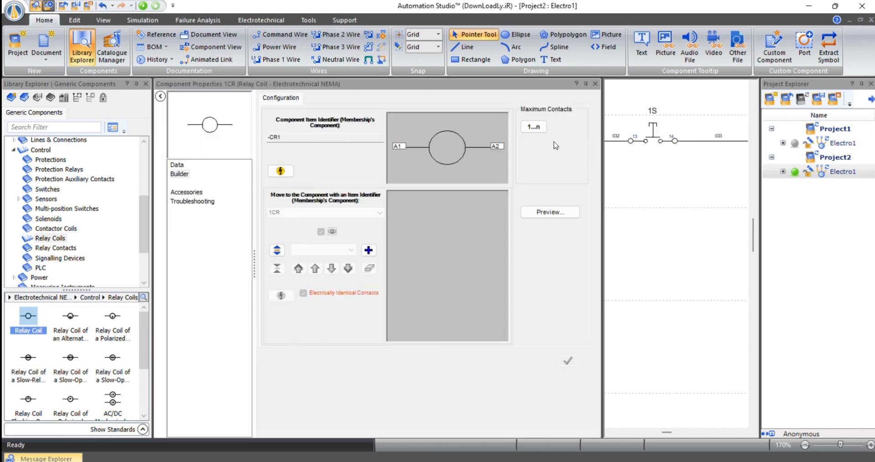
click(369, 250)
click(458, 266)
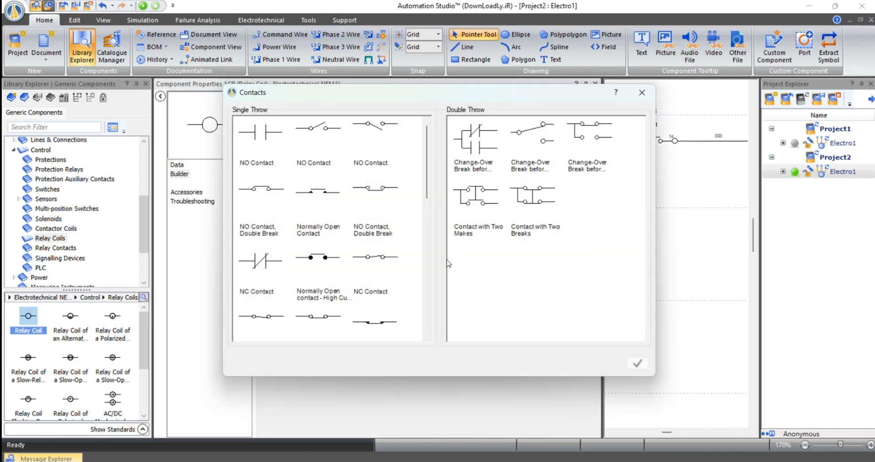
click(257, 136)
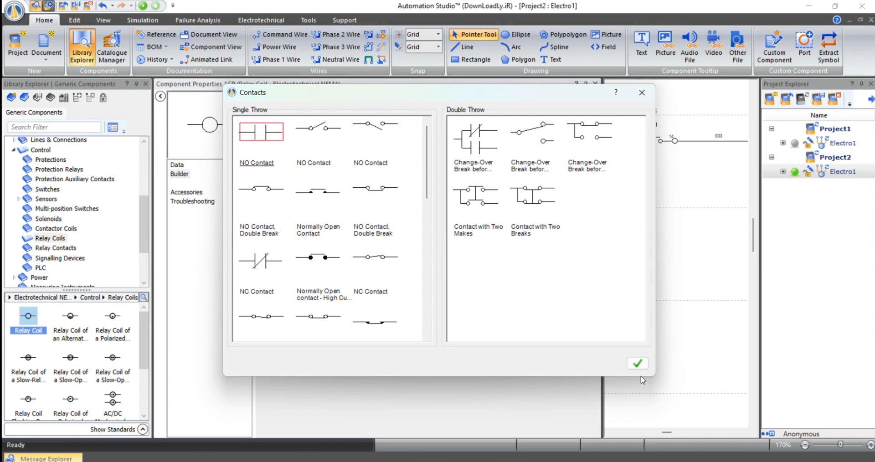
click(637, 363)
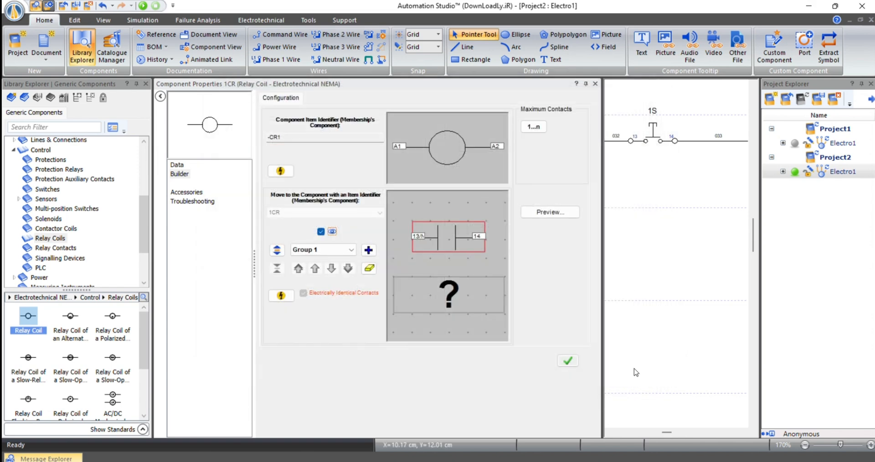
click(574, 361)
click(596, 84)
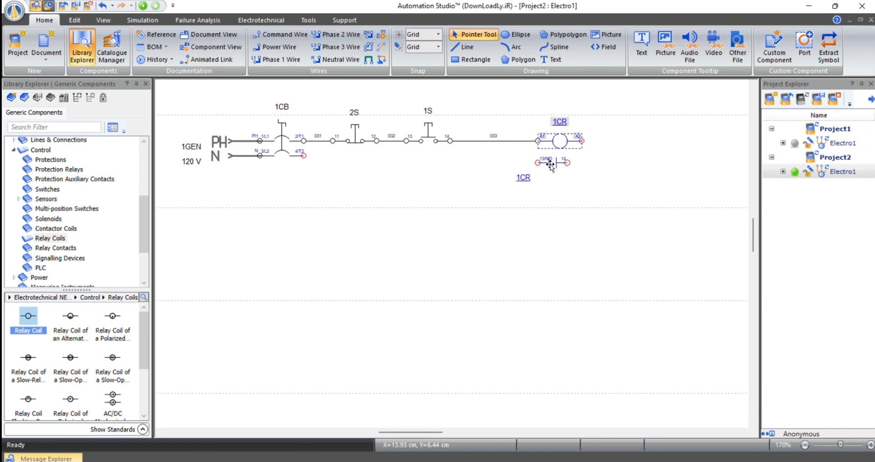
Move the 1CR normally open contact above push-button 1S and wire it in parallel with that switch
drag(551, 164, 426, 109)
click(492, 103)
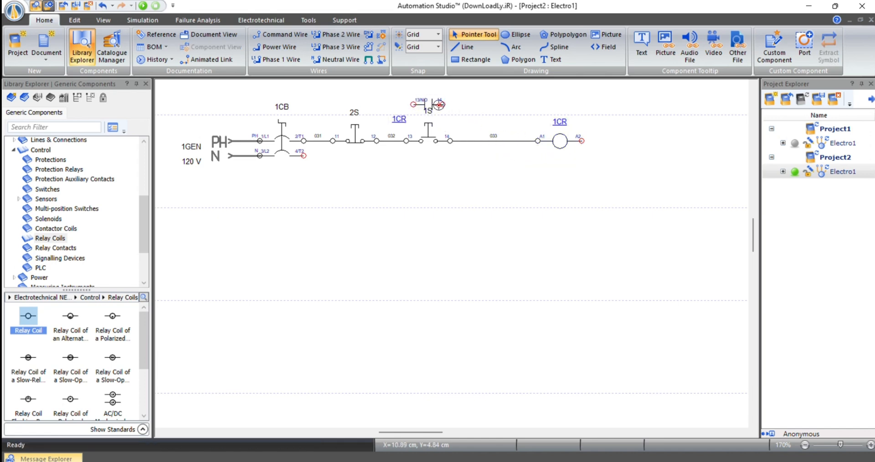
mouse_move(442, 104)
mouse_down()
mouse_move(461, 105)
mouse_move(457, 140)
mouse_up()
mouse_move(413, 104)
mouse_down()
mouse_move(383, 124)
mouse_move(392, 141)
mouse_up()
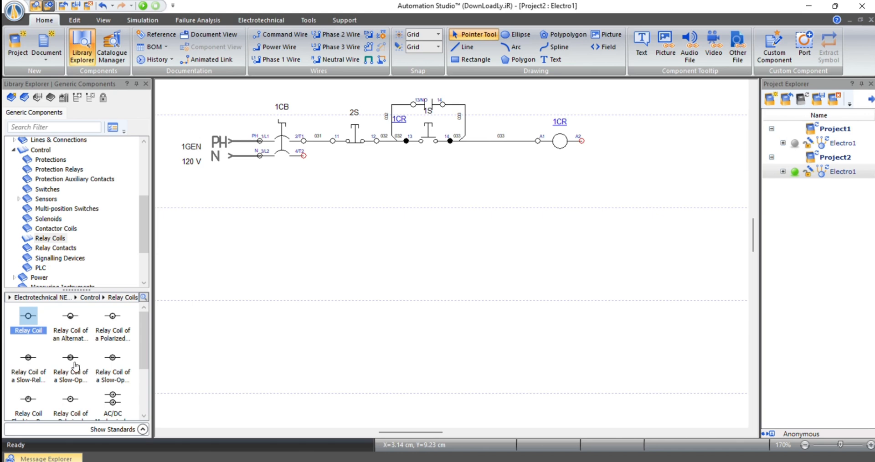
Place two slow-operating relay coils and one AC/DC Contactor Coil in the empty area below the first rung
mouse_move(71, 364)
drag(71, 365, 330, 262)
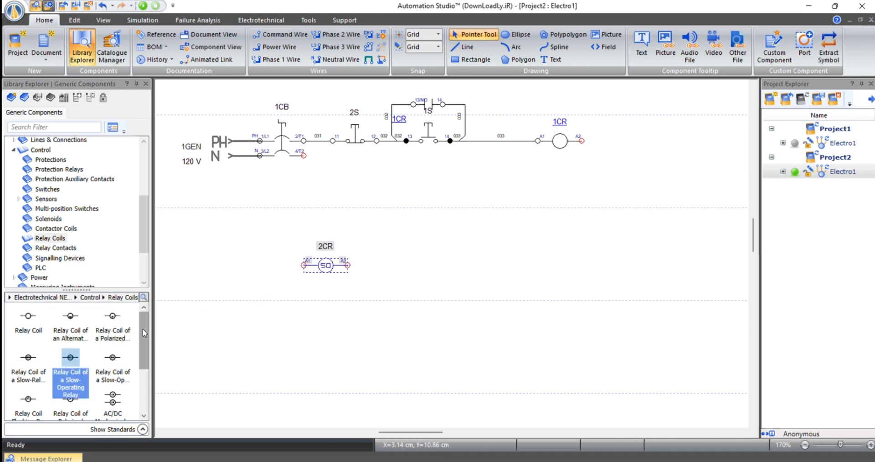
click(71, 364)
drag(71, 364, 404, 253)
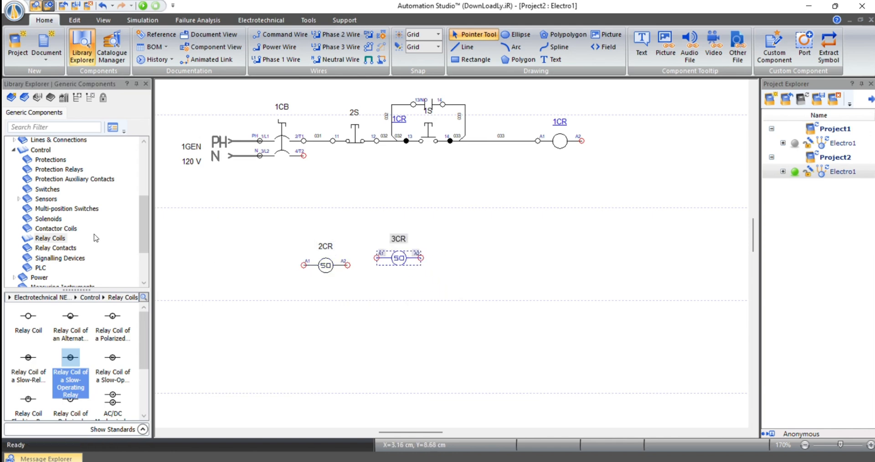
click(70, 229)
click(26, 320)
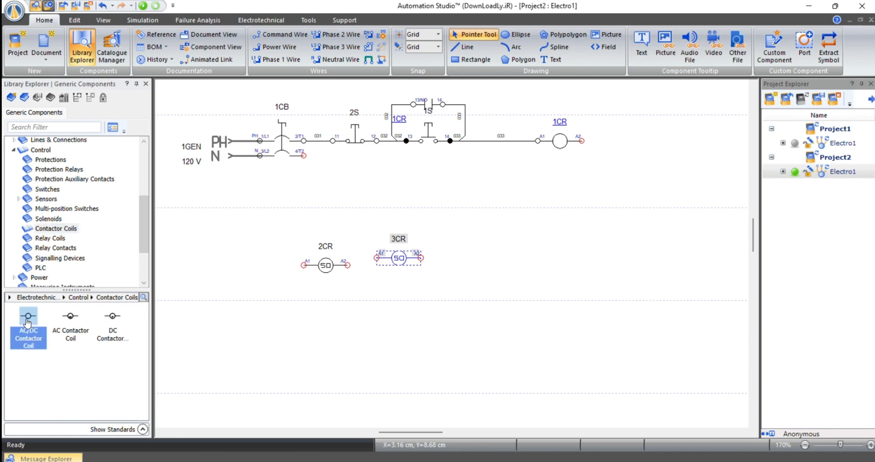
drag(37, 326, 467, 274)
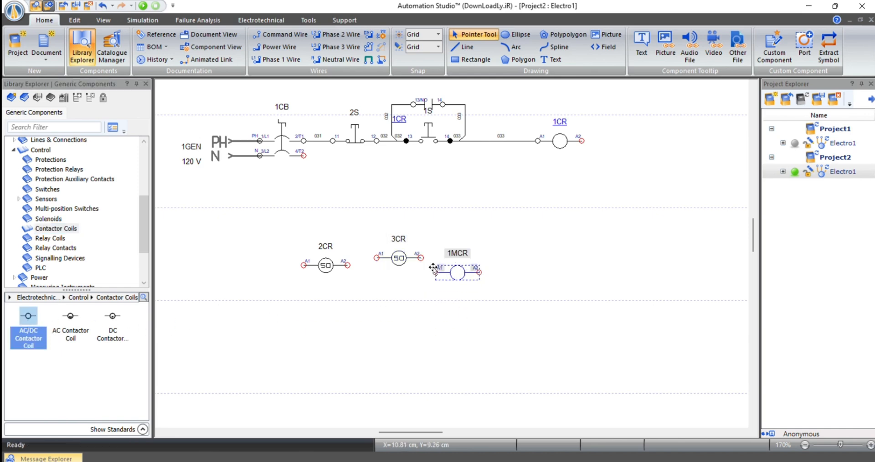
Move relay coil 2CR up and to the left, and rename its item identifier to "timer 1"
drag(325, 266, 306, 247)
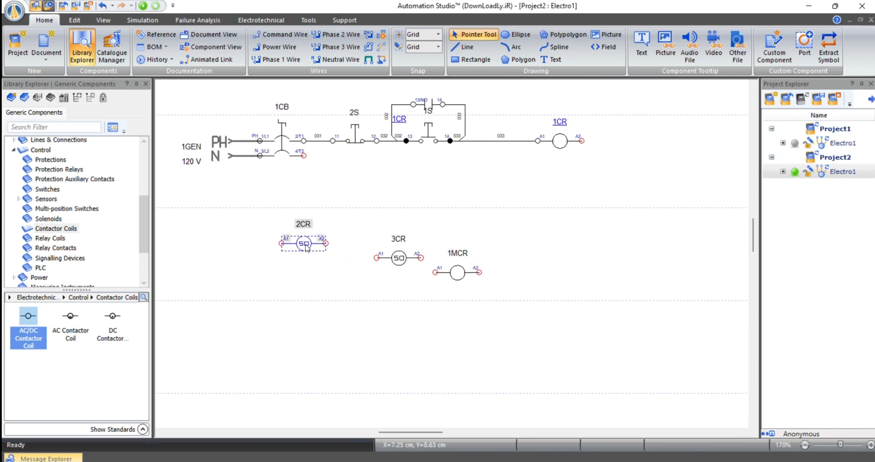
double_click(305, 244)
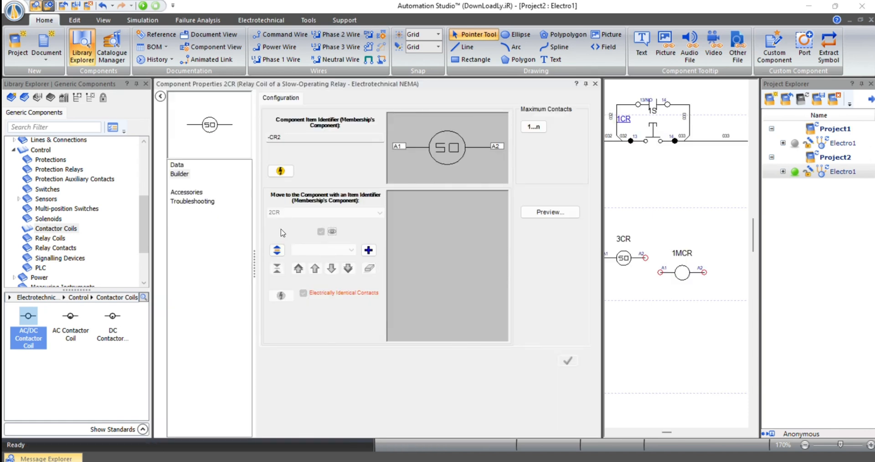
click(182, 176)
click(176, 165)
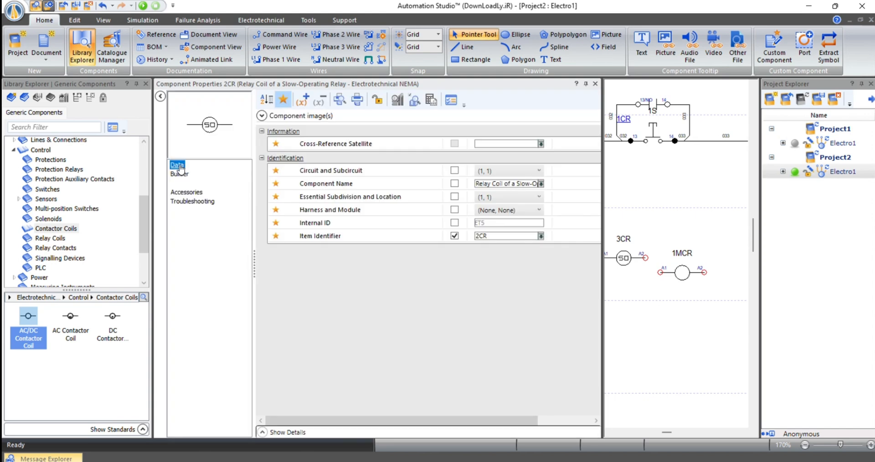
click(508, 236)
drag(499, 236, 464, 242)
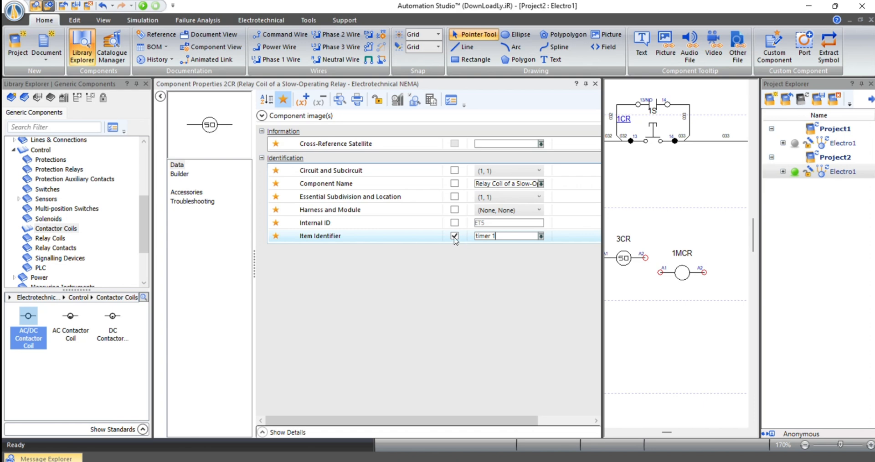
Edit the Delay on Operate in the electrical characteristics of the timer 1 coil and accept it
click(178, 175)
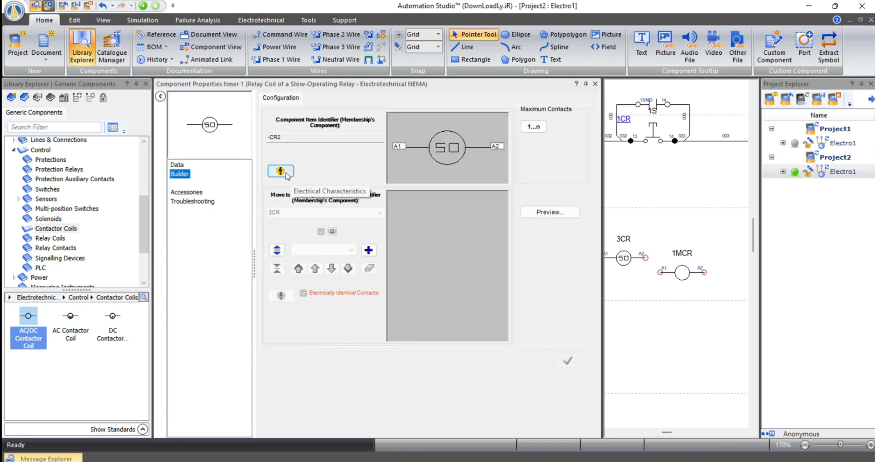
click(281, 171)
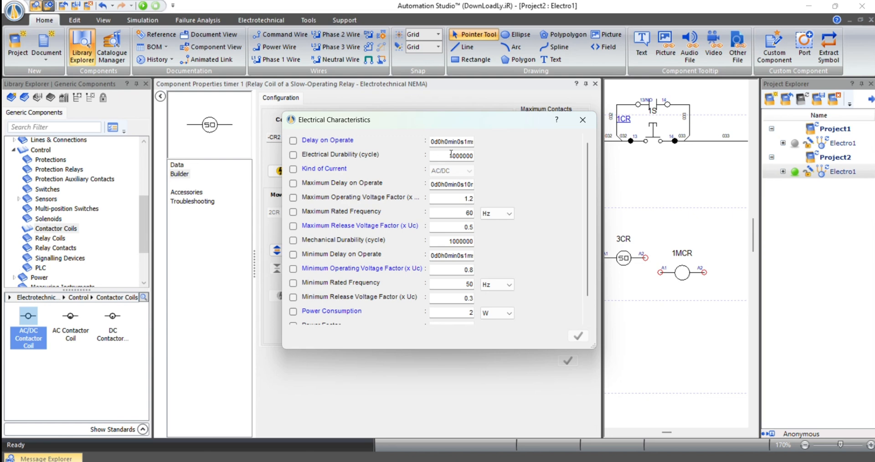
click(461, 138)
click(578, 338)
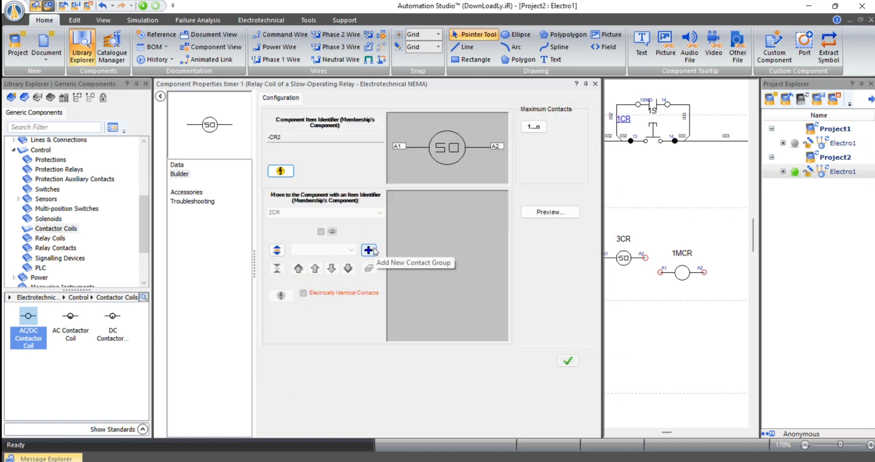
Add a single-throw NO Contact to the timer 1 coil, apply the configuration, and place the contact above coil 1MCR
click(369, 250)
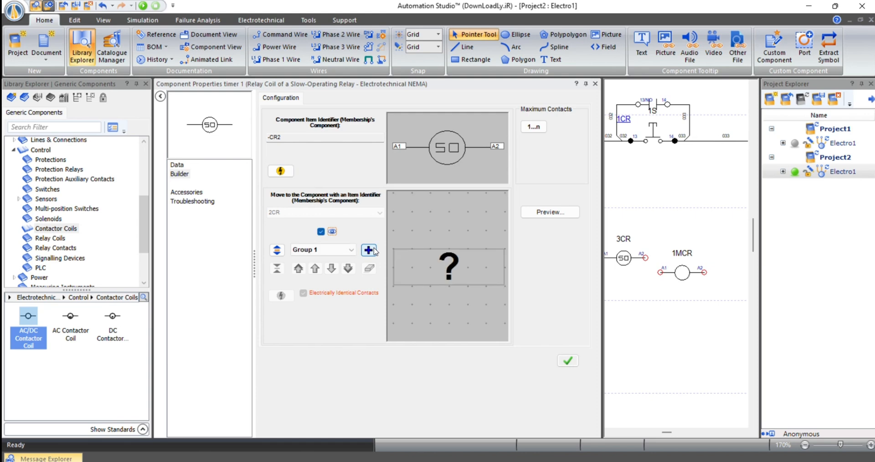
double_click(462, 265)
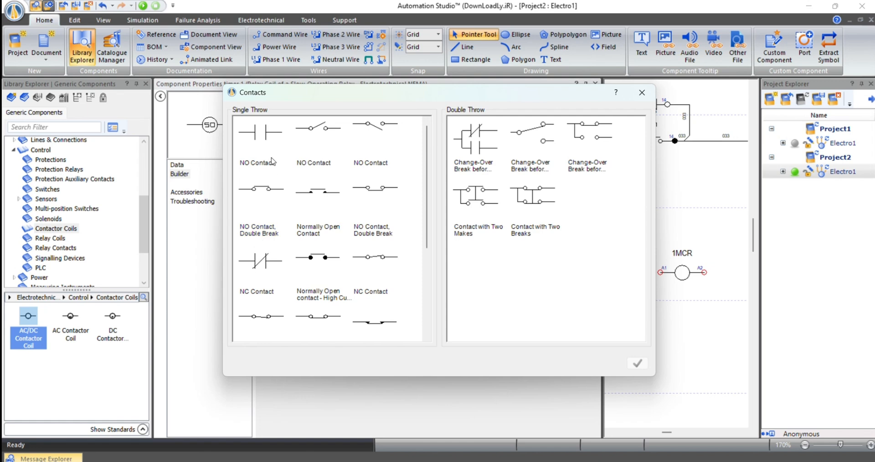
click(264, 137)
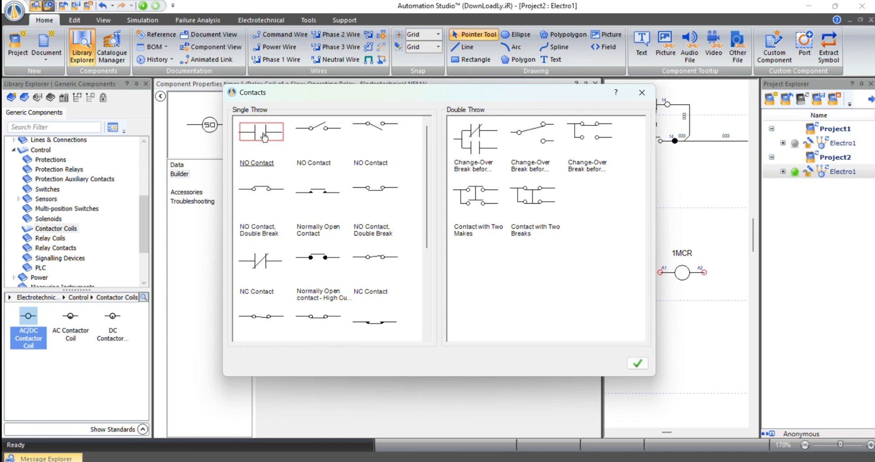
click(644, 363)
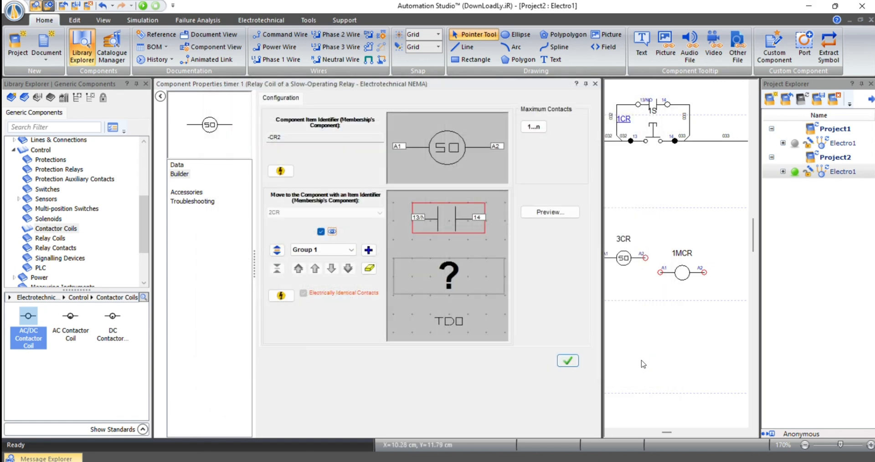
click(565, 363)
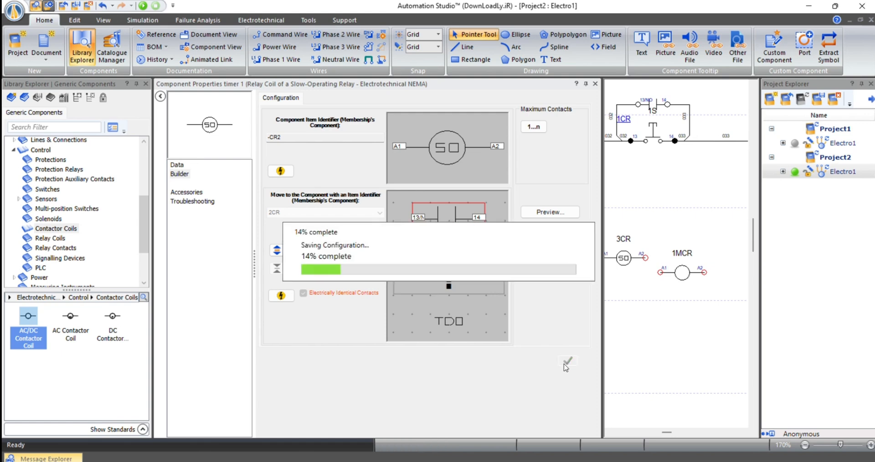
click(596, 84)
drag(298, 269, 489, 229)
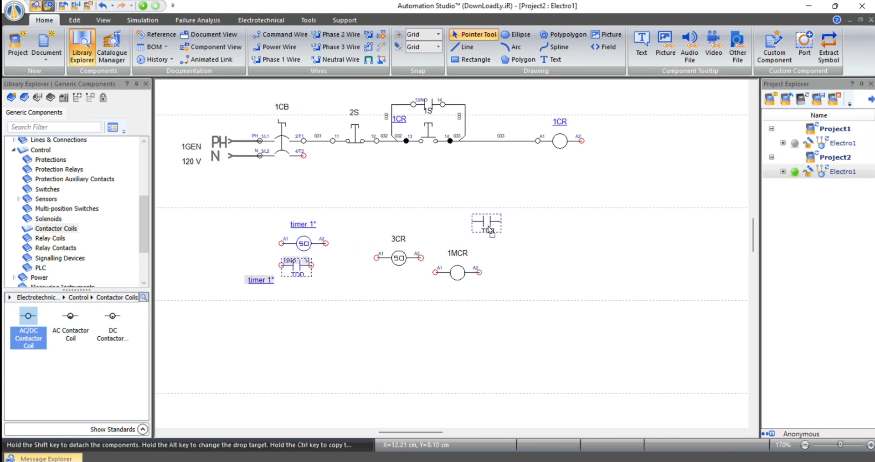
click(304, 243)
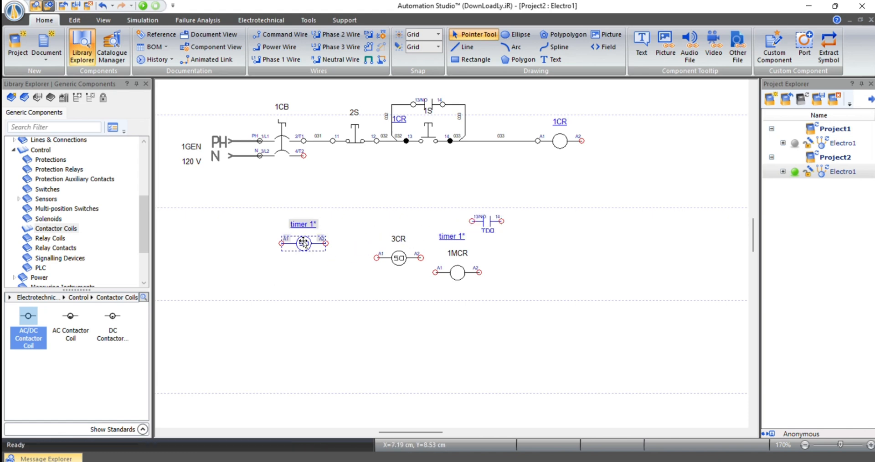
double_click(458, 272)
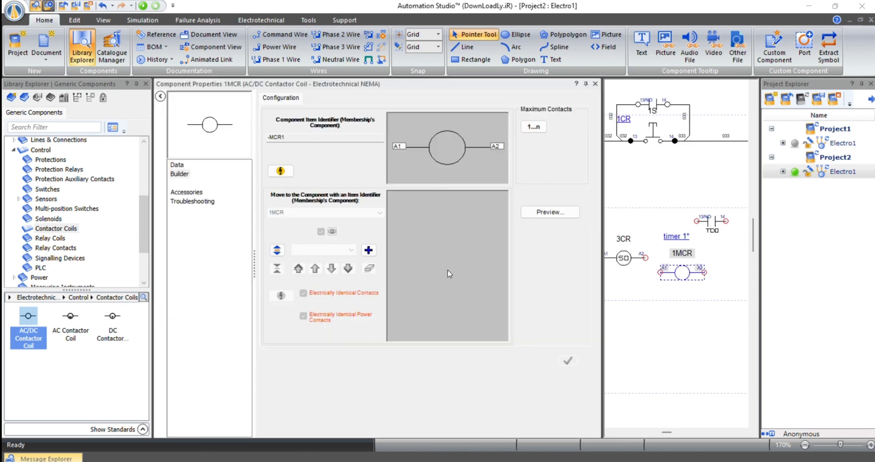
click(177, 164)
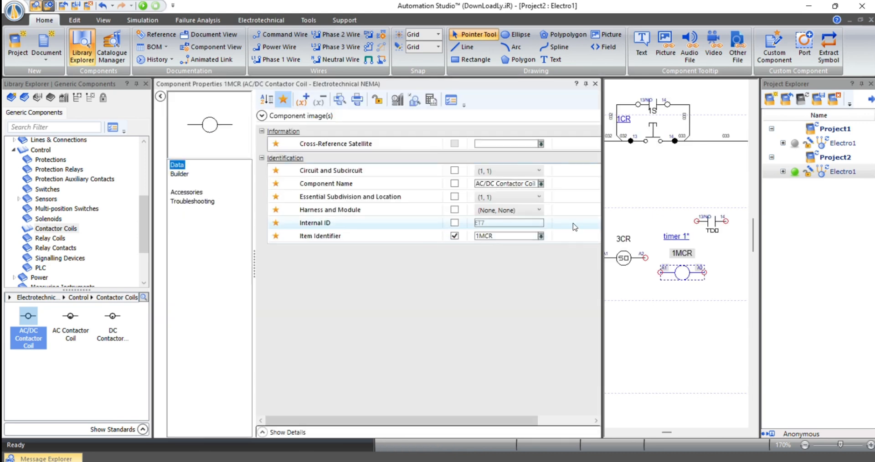
click(595, 84)
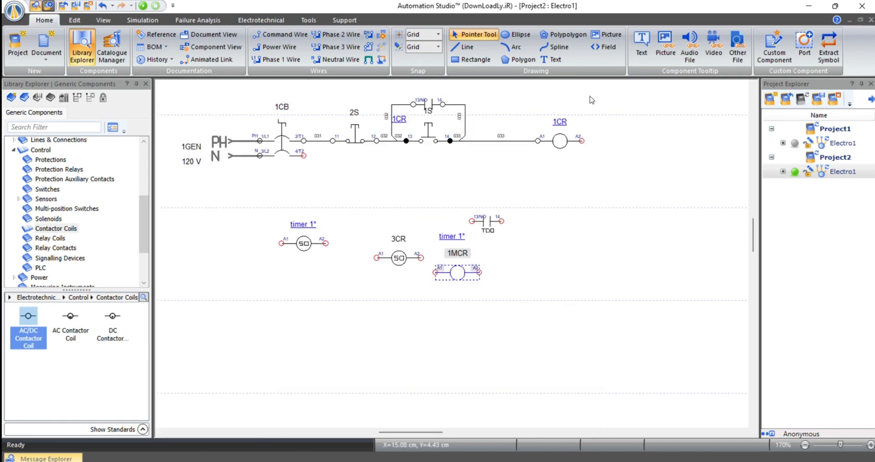
Rename the item identifier of slow-operating relay coil 3CR to "timer 2"
double_click(397, 257)
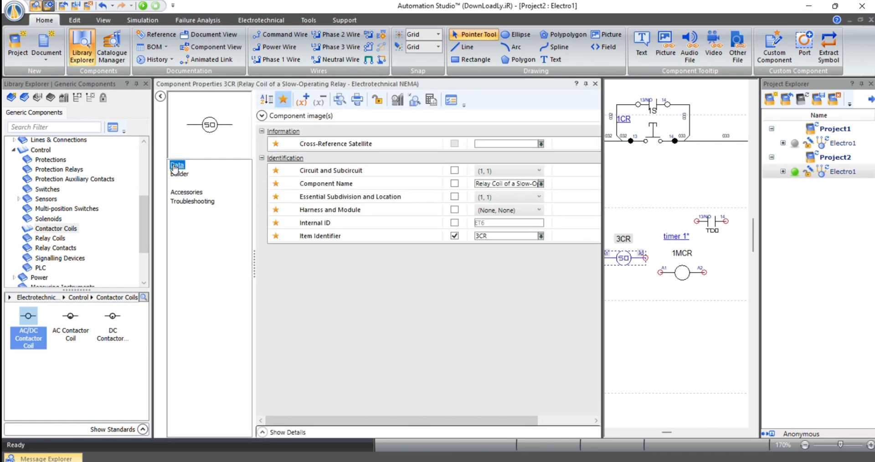
click(500, 236)
key(BackSpace)
key(BackSpace)
key(BackSpace)
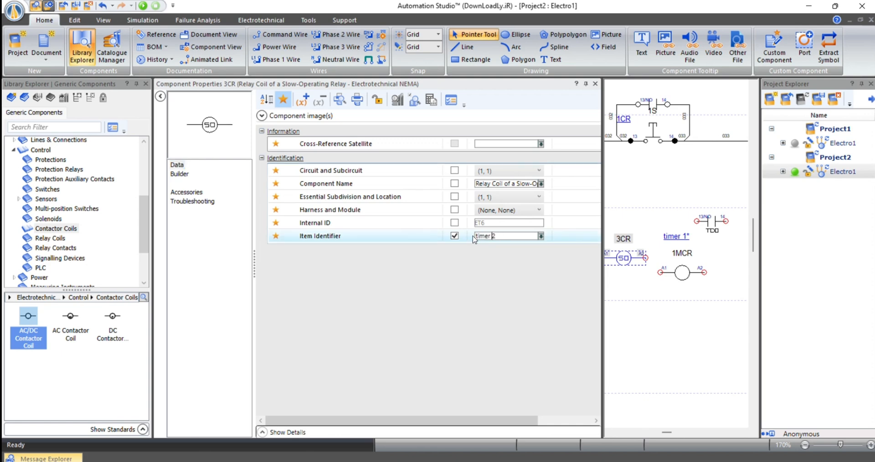
Set the seconds part of the timer 2 coil's Delay on Operate to 5 and accept the electrical characteristics
click(178, 172)
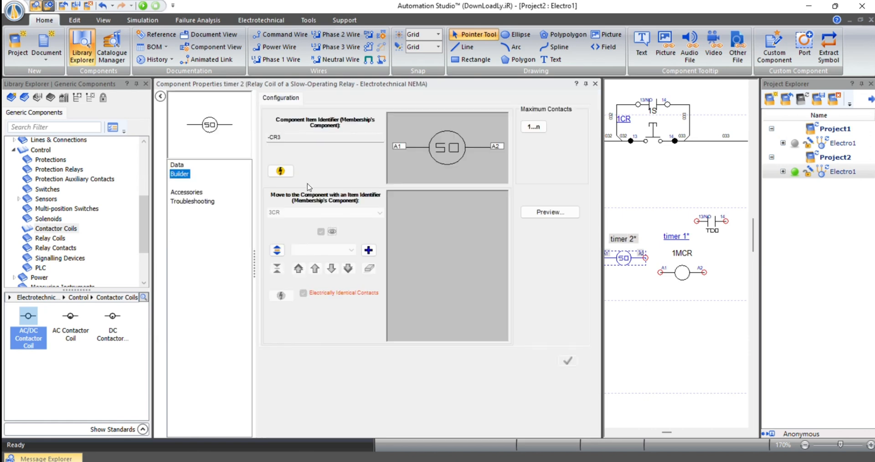
click(284, 171)
click(459, 141)
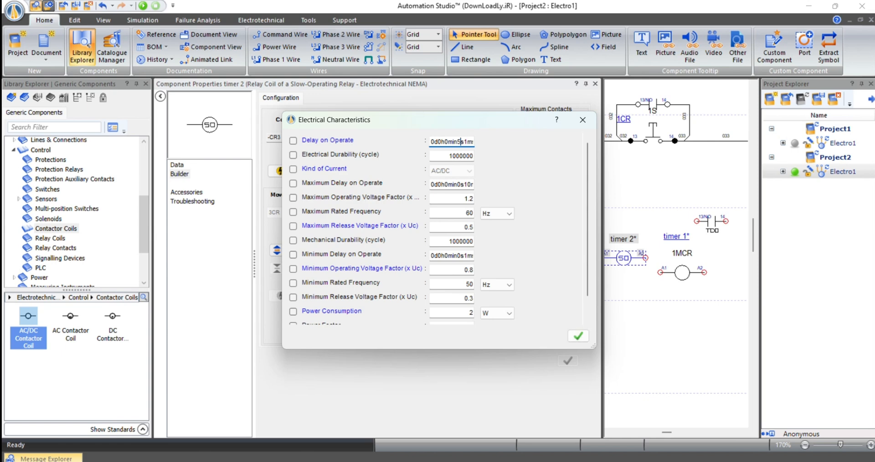
click(578, 336)
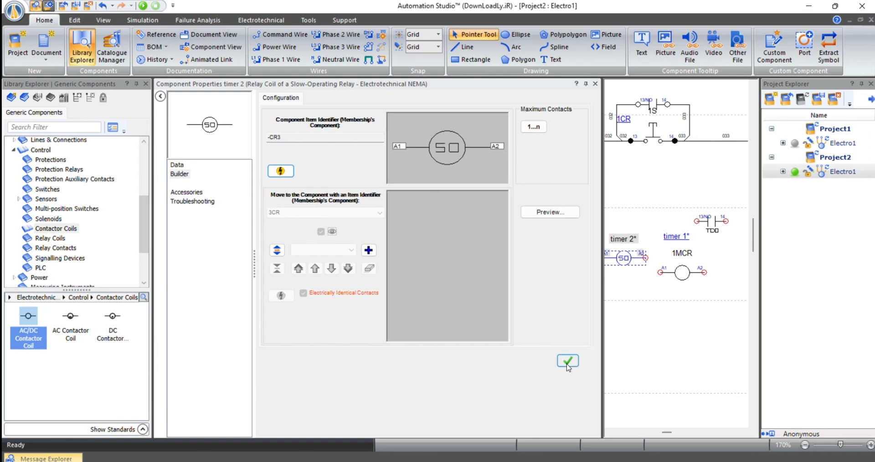
Add a single-throw NC Contact in a new contact group of the timer 2 coil and apply the configuration
click(369, 250)
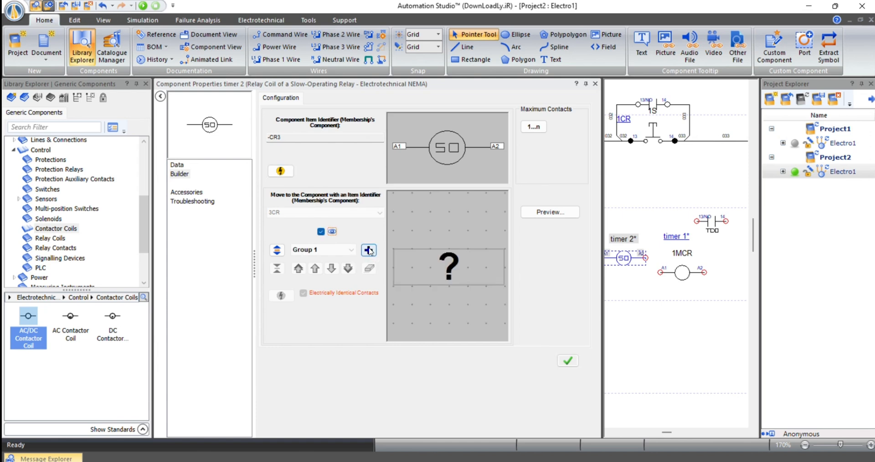
click(451, 275)
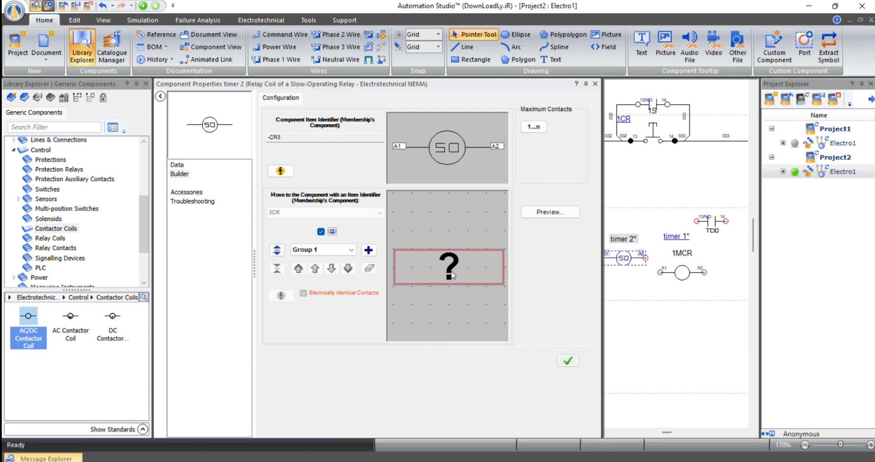
double_click(452, 275)
click(264, 265)
click(638, 363)
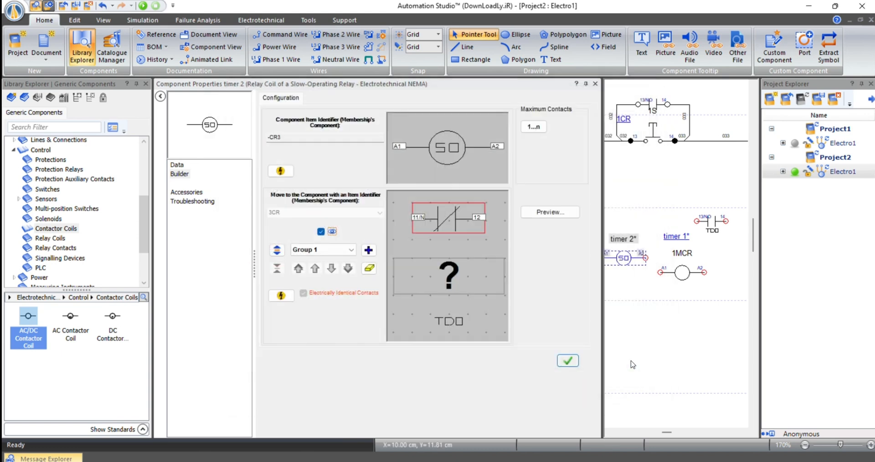
click(568, 361)
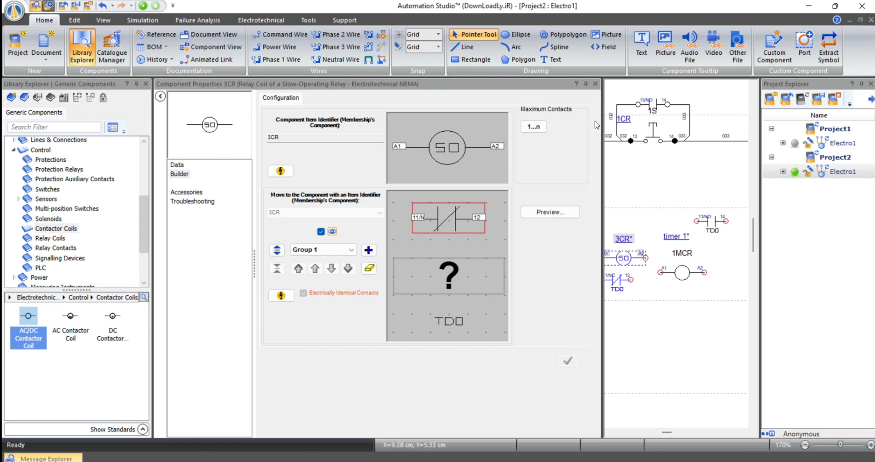
click(595, 84)
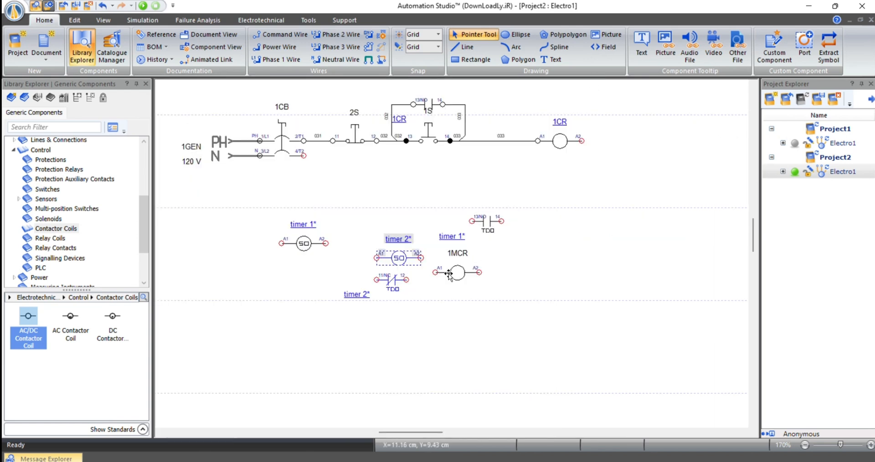
Rotate the timer 1 and timer 2 coils to vertical and move the timer 2 coil to the right of coil 1MCR
click(303, 243)
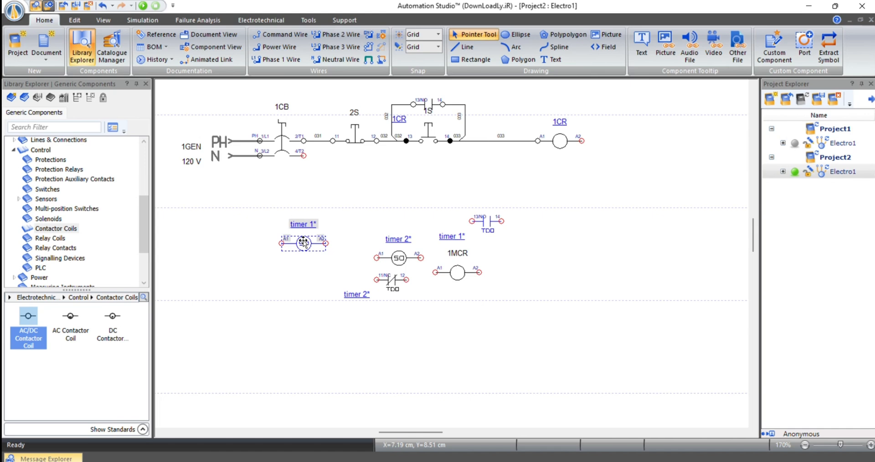
key(ctrl+r)
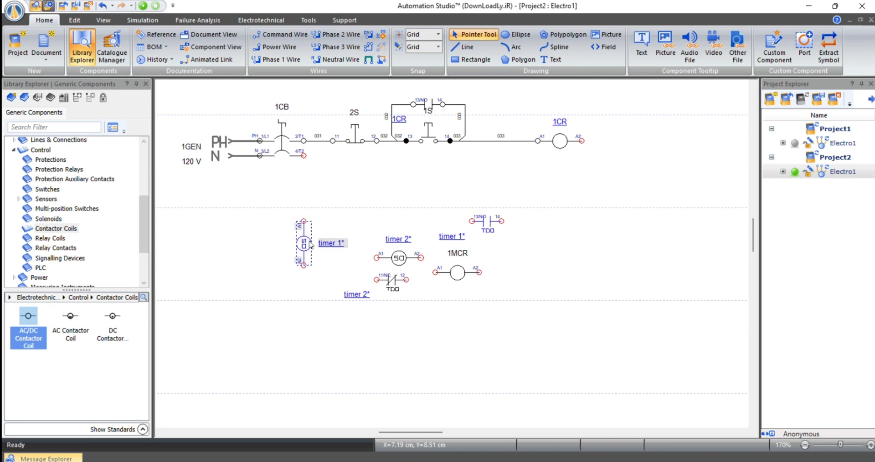
click(395, 263)
key(ctrl+r)
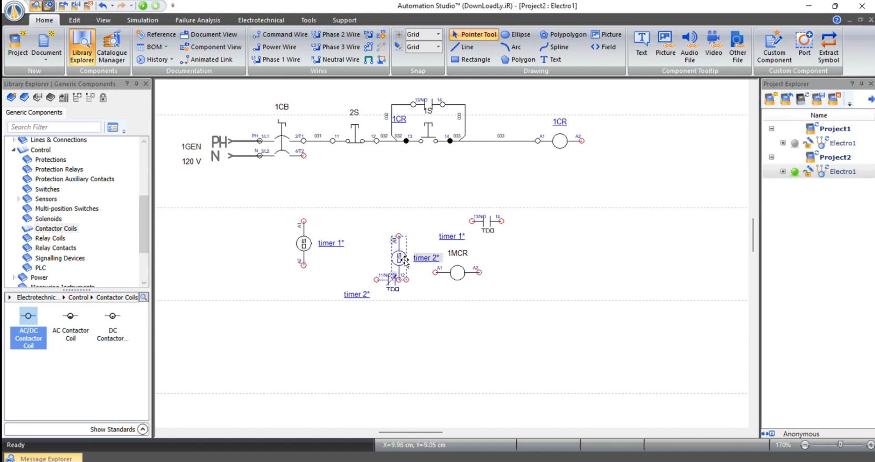
drag(398, 256, 557, 279)
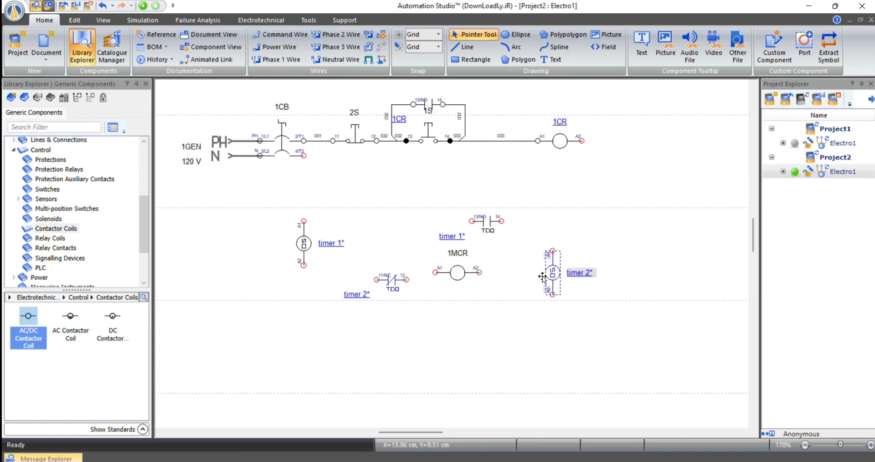
Move the timer 2 contact up below the first rung and rotate both the timer 1 and timer 2 contacts to vertical
click(391, 279)
drag(403, 189, 404, 189)
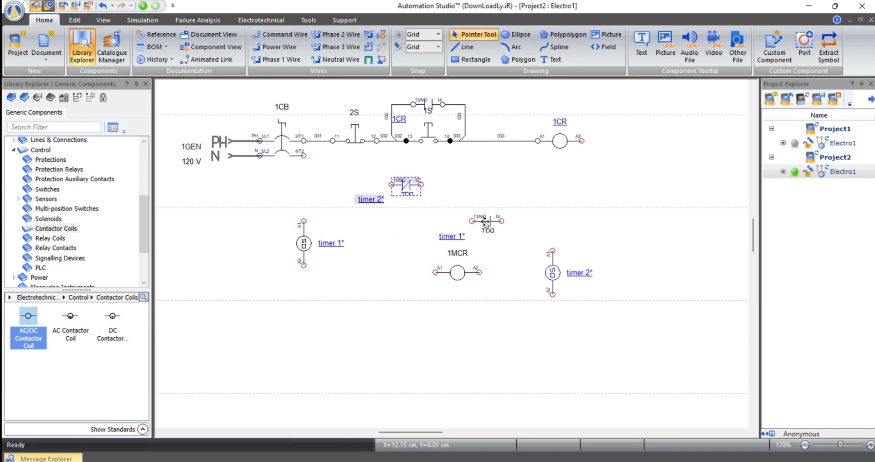
click(486, 223)
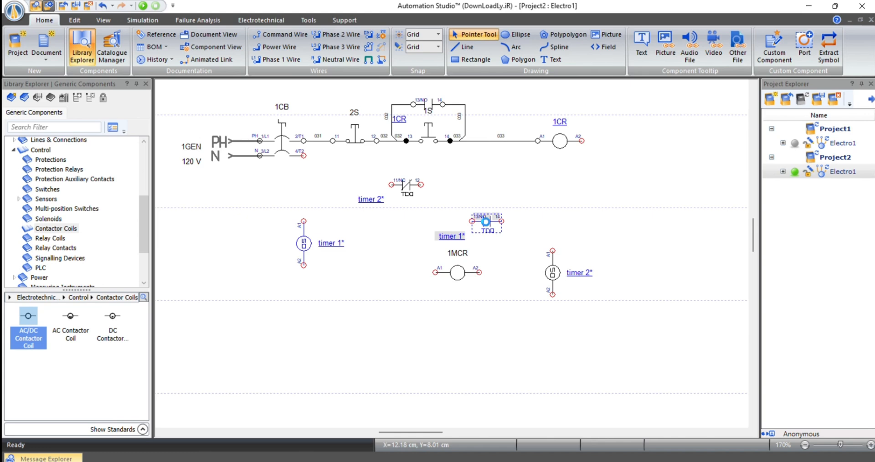
key(ctrl+r)
click(406, 185)
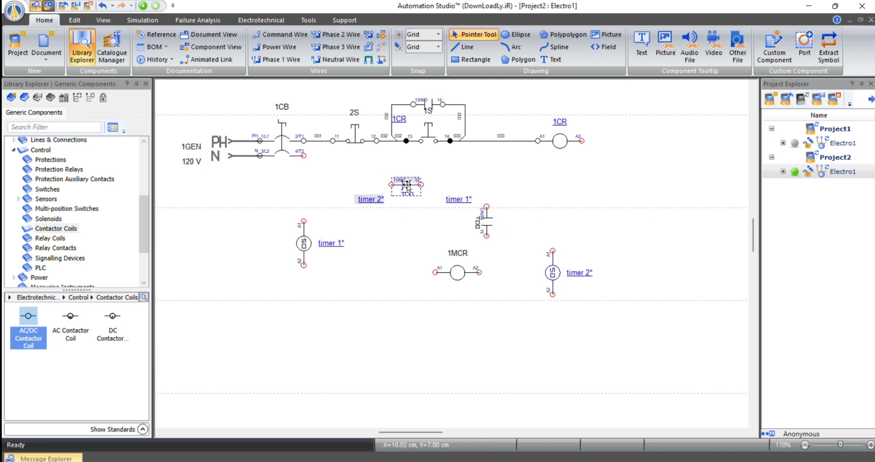
key(ctrl+r)
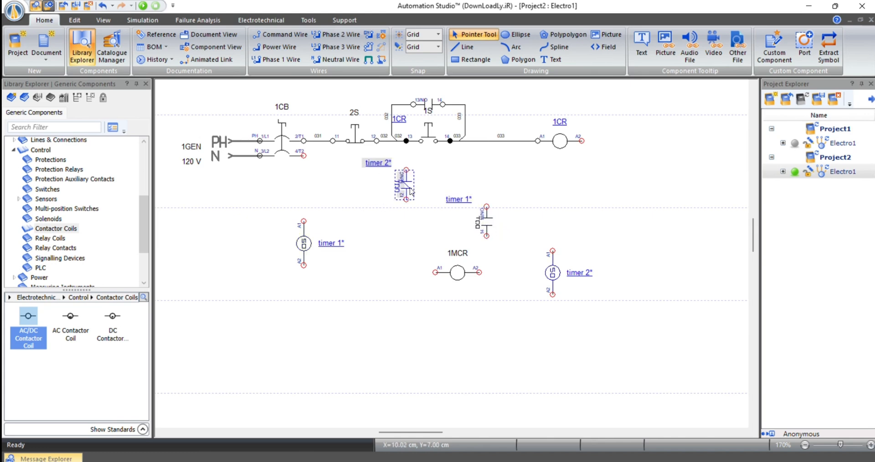
Rotate coil 1MCR to vertical and shift it, the timer 1 contact and the timer 1 coil further right
click(457, 273)
key(ctrl+r)
drag(456, 273, 487, 280)
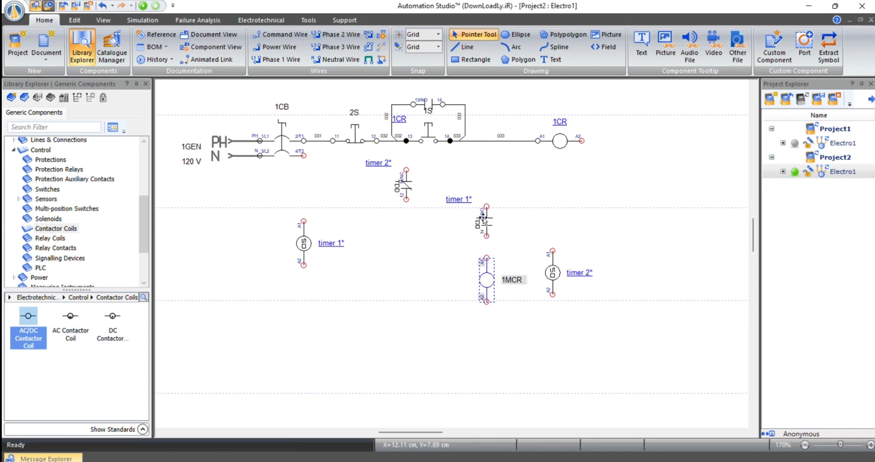
drag(485, 219, 514, 212)
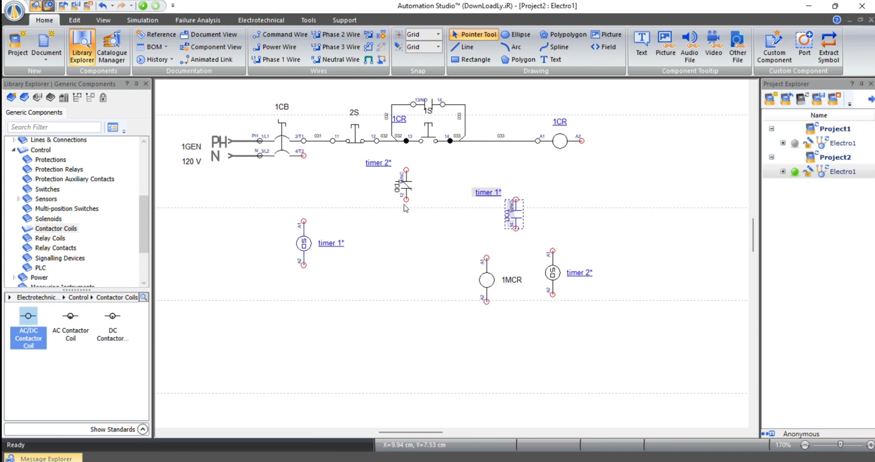
drag(305, 244, 451, 251)
drag(488, 283, 524, 266)
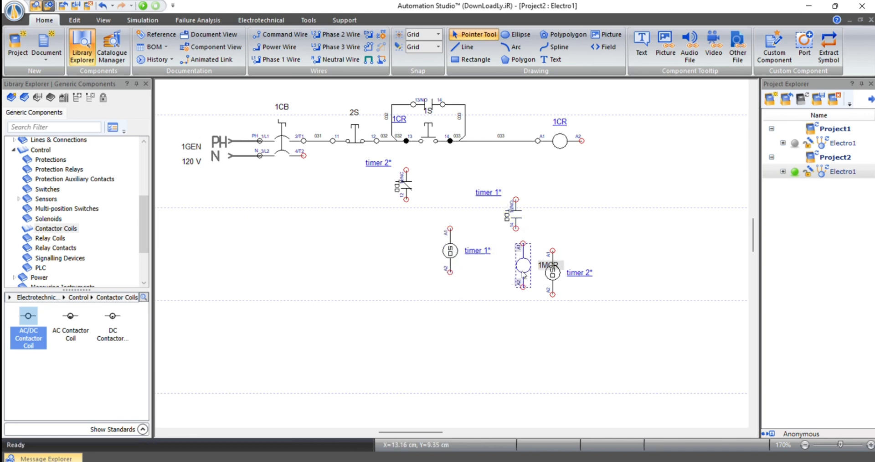
Align the timer 1 coil level with the timer 2 coil, place the timer 2 contact above it and the timer 1 contact above the timer 2 coil
click(452, 250)
drag(448, 251, 484, 279)
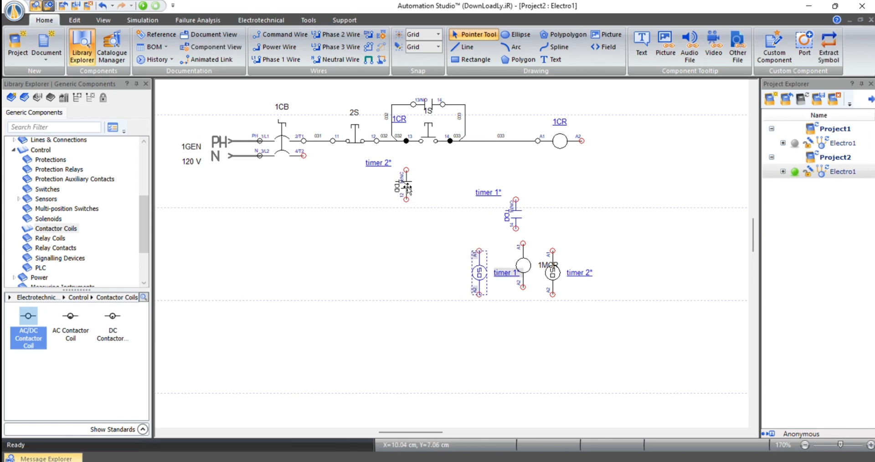
drag(406, 187, 548, 214)
drag(496, 191, 492, 189)
click(515, 174)
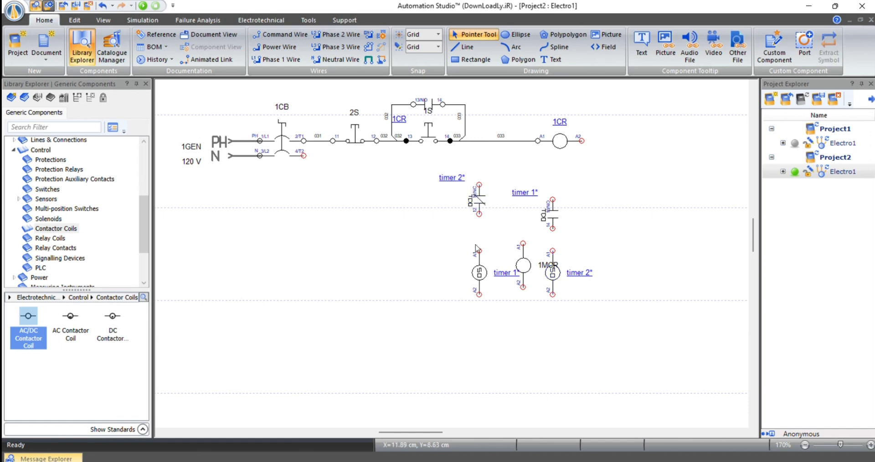
Wire the timer 2 NC contact between the first rung after pushbutton 1S and terminal A1 of the timer 1 coil
drag(479, 214, 479, 250)
drag(479, 185, 481, 141)
click(456, 159)
click(508, 169)
Place the timer 1 contact directly above coil 1MCR and lower 1MCR level with the timer coils
click(525, 256)
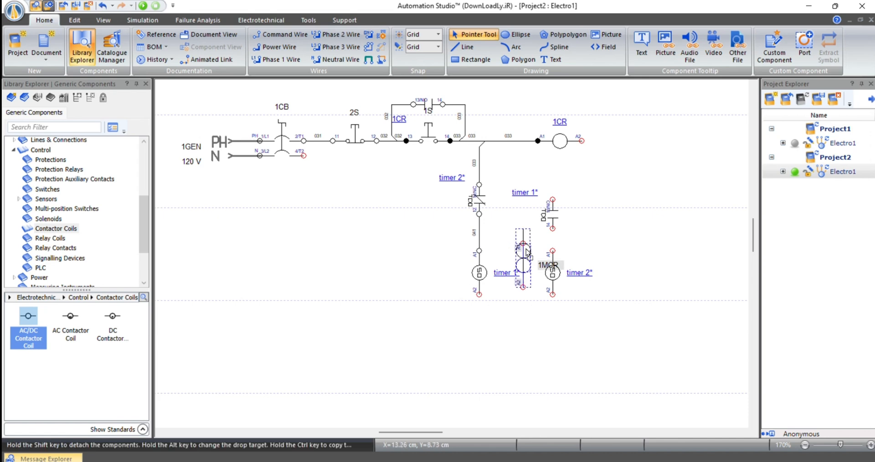
drag(526, 254, 525, 205)
drag(526, 252, 524, 274)
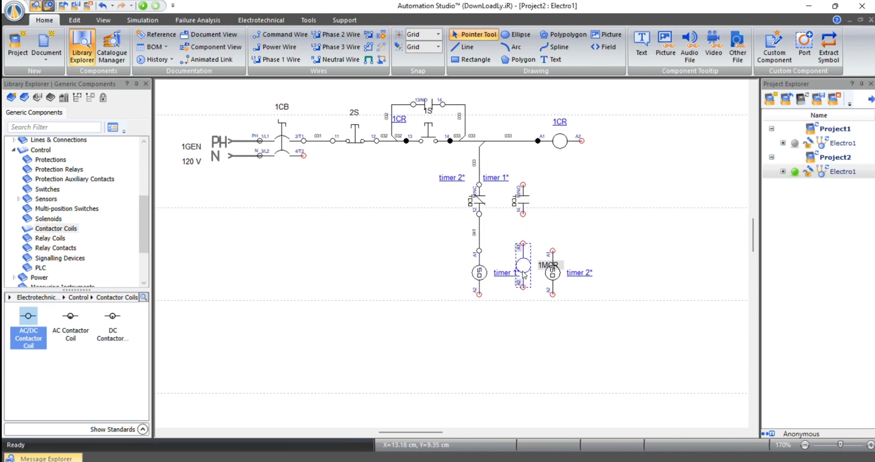
click(539, 217)
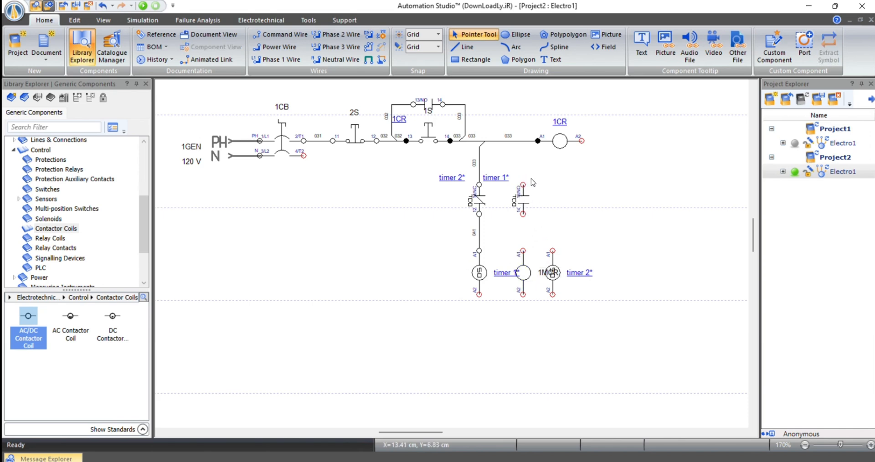
Wire the timer 1 NO contact from the first rung to the A1 terminals of coil 1MCR and the timer 2 coil in parallel
drag(524, 182, 523, 141)
mouse_move(523, 214)
mouse_down()
mouse_move(525, 249)
mouse_move(556, 271)
mouse_move(543, 275)
mouse_move(545, 264)
mouse_move(556, 273)
mouse_move(552, 231)
mouse_move(524, 230)
mouse_up()
click(549, 241)
click(587, 294)
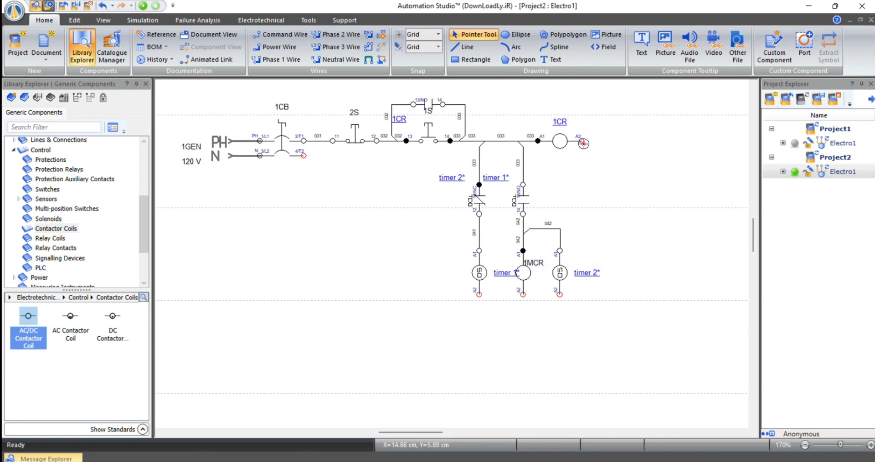
Wire the A2 terminals of coils 1CR, timer 2, 1MCR and timer 1 together and back to neutral terminal 4/T2 of breaker 1CB
mouse_move(581, 141)
mouse_down()
mouse_move(618, 225)
mouse_move(610, 299)
mouse_move(524, 294)
mouse_move(560, 294)
mouse_up()
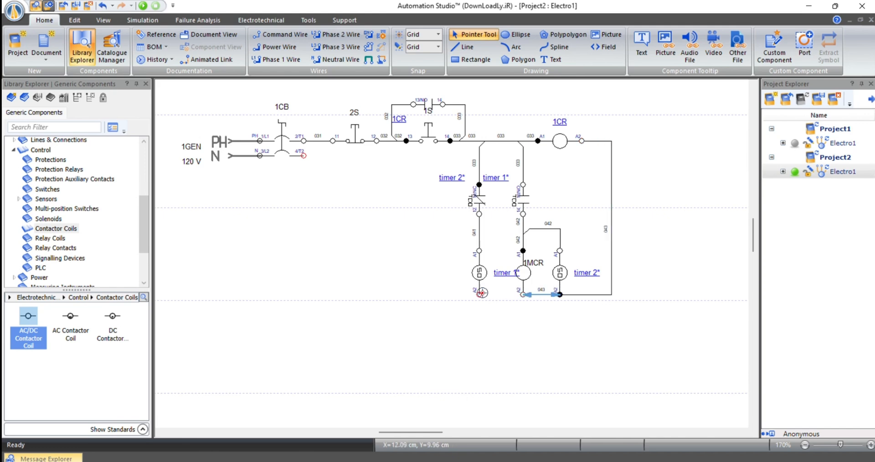
drag(480, 294, 523, 295)
mouse_move(304, 155)
mouse_down()
mouse_move(442, 286)
mouse_move(479, 294)
mouse_up()
click(480, 306)
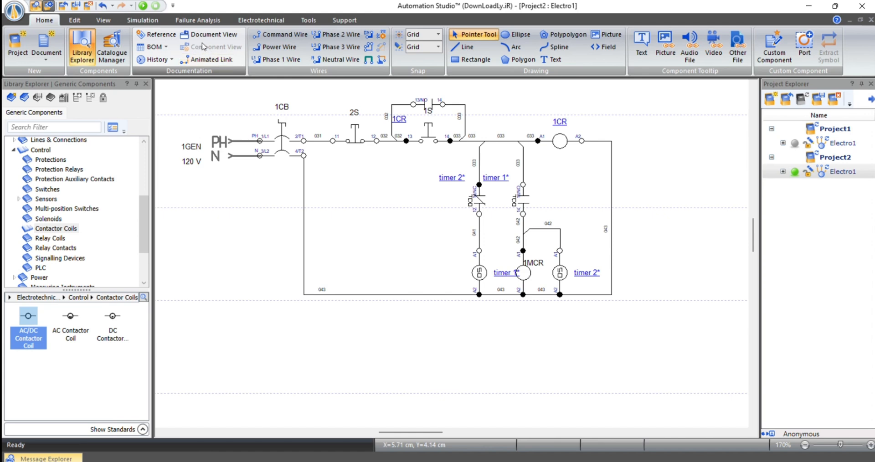
Start the simulation, close breaker 1CB and operate start pushbutton 1S to test the latching circuit
click(146, 6)
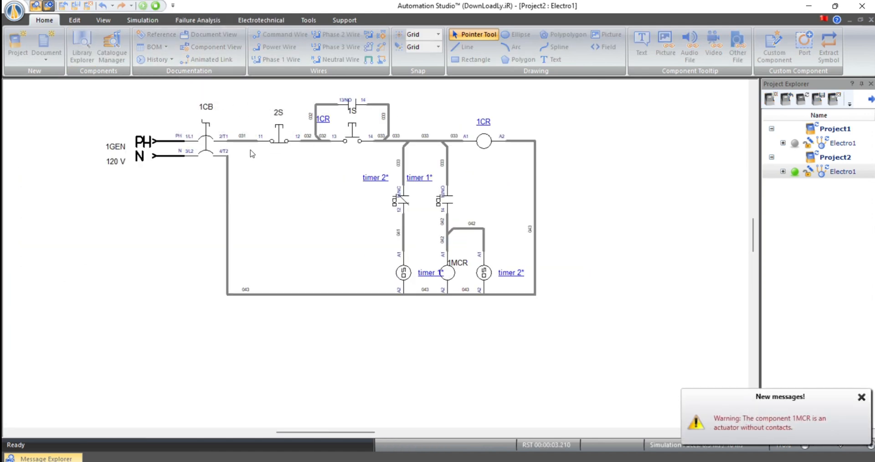
click(207, 152)
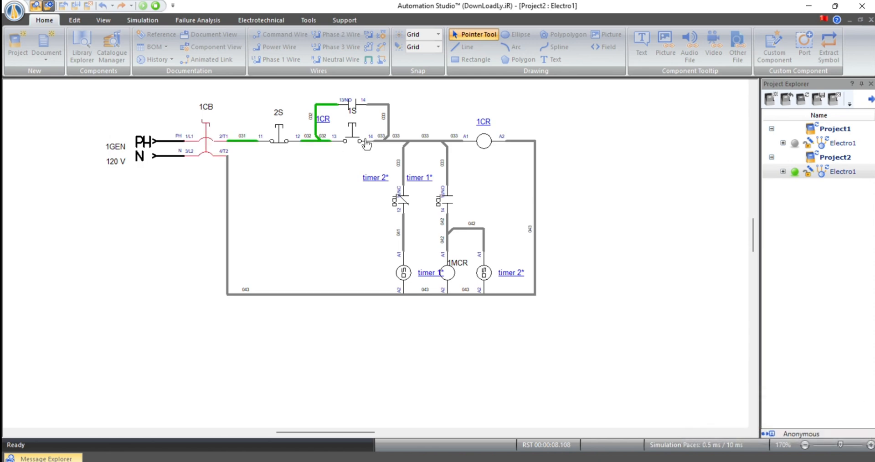
click(351, 144)
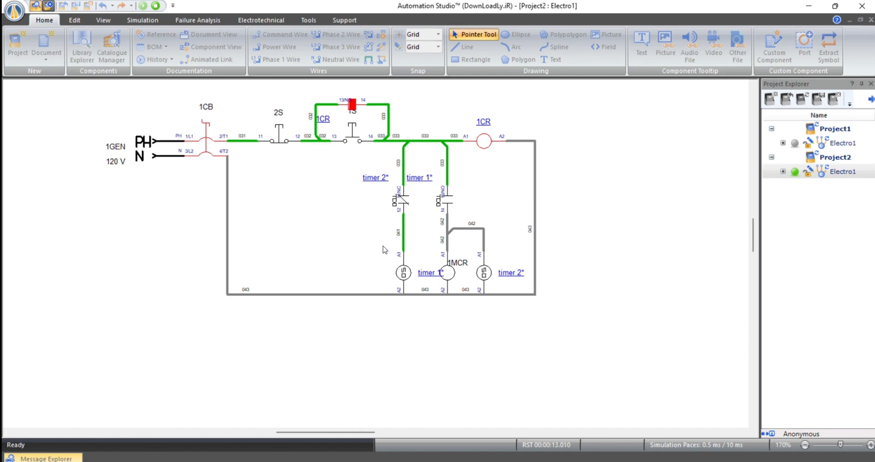